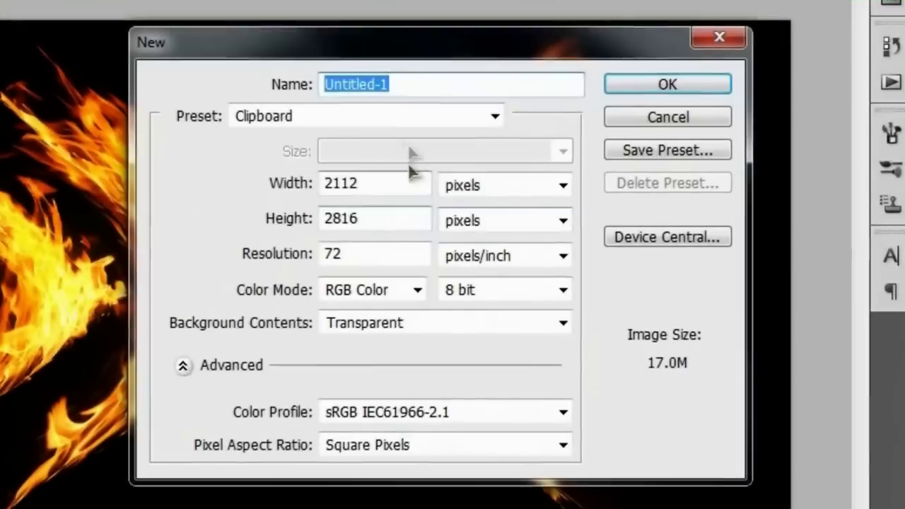
# Step: Create a new document with the 1280 px X 720 px preset and transparent background contents
pyautogui.click(393, 117)
pyautogui.click(276, 195)
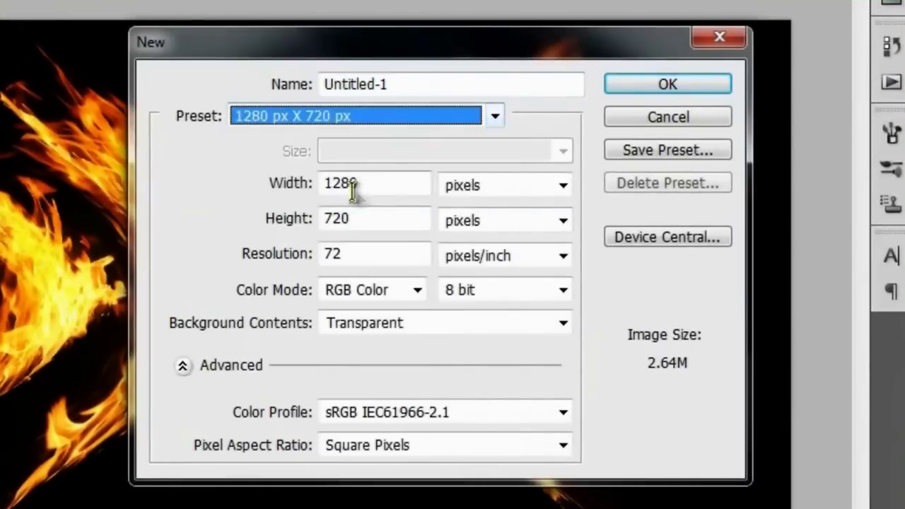
pyautogui.click(473, 326)
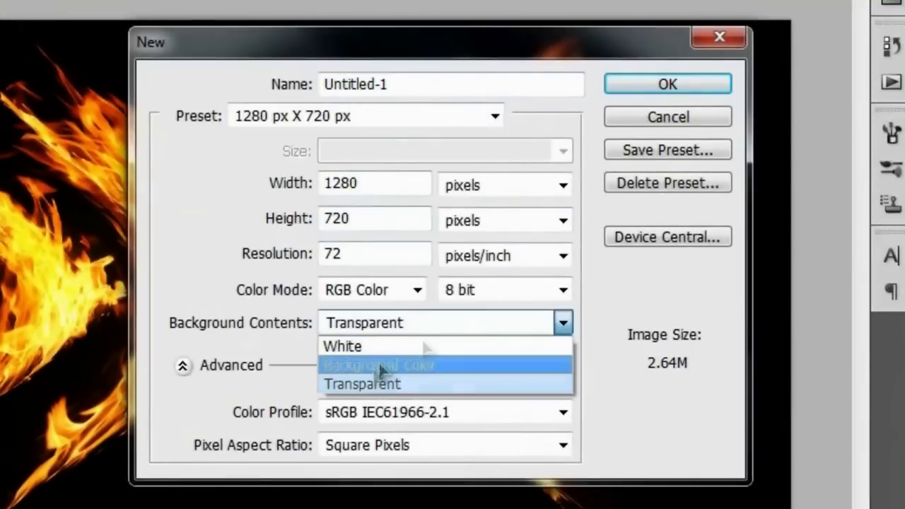
pyautogui.click(412, 383)
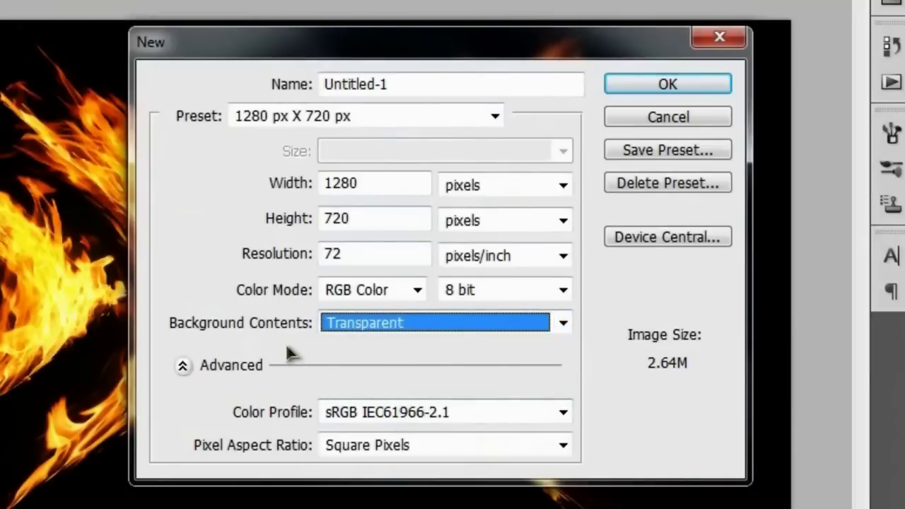
pyautogui.click(667, 84)
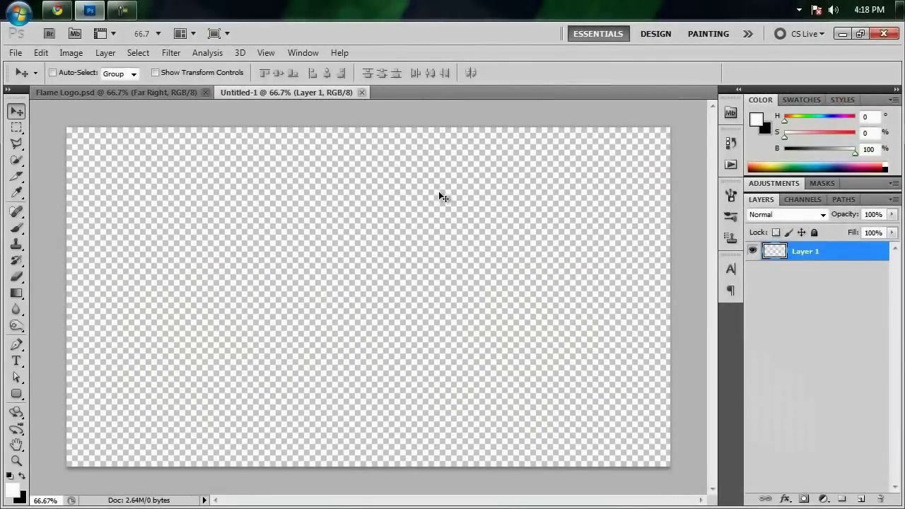
# Step: Fill the empty layer with the black background color and rename it BG
pyautogui.hotkey('ctrl', 'BackSpace')
pyautogui.doubleClick(809, 255)
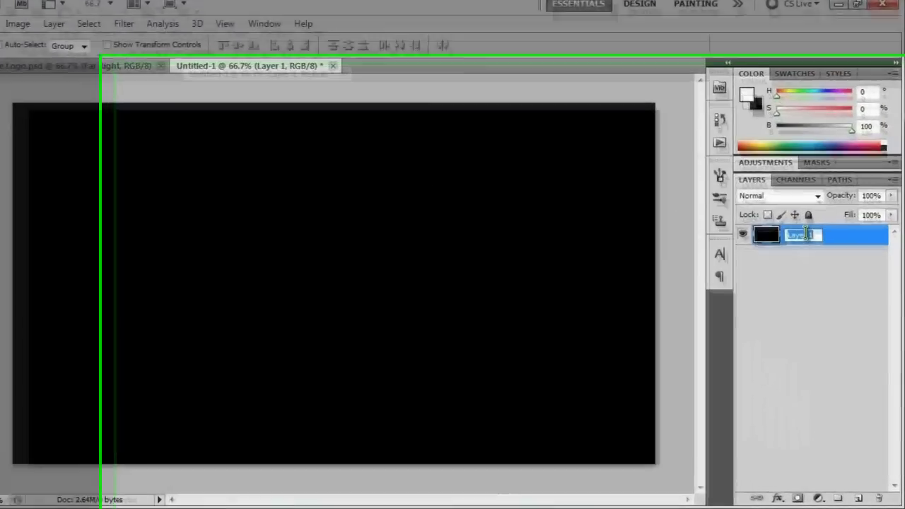
pyautogui.write('BG')
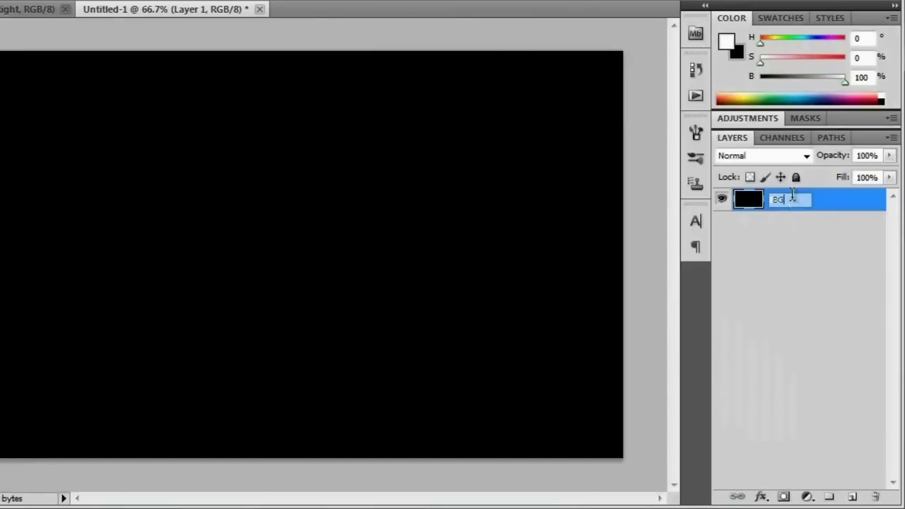
pyautogui.press('Return')
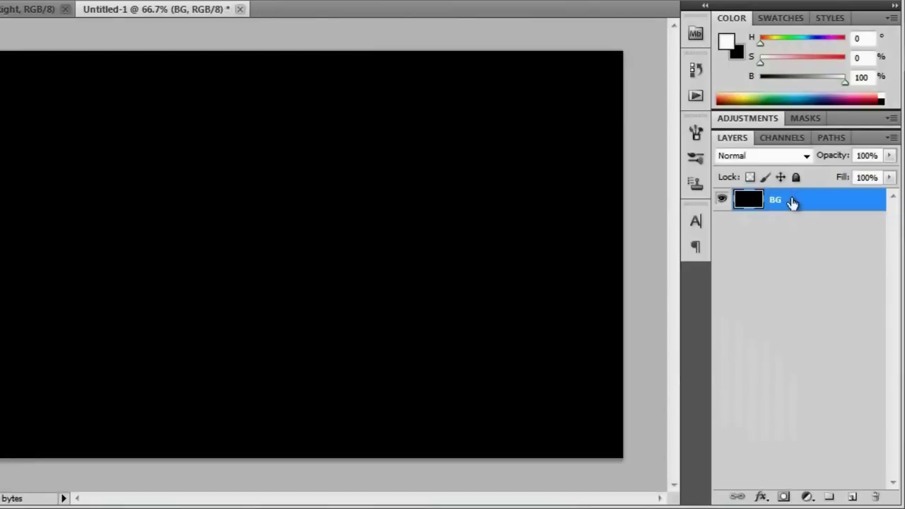
# Step: Add a new layer above BG and name it Logo
pyautogui.click(852, 496)
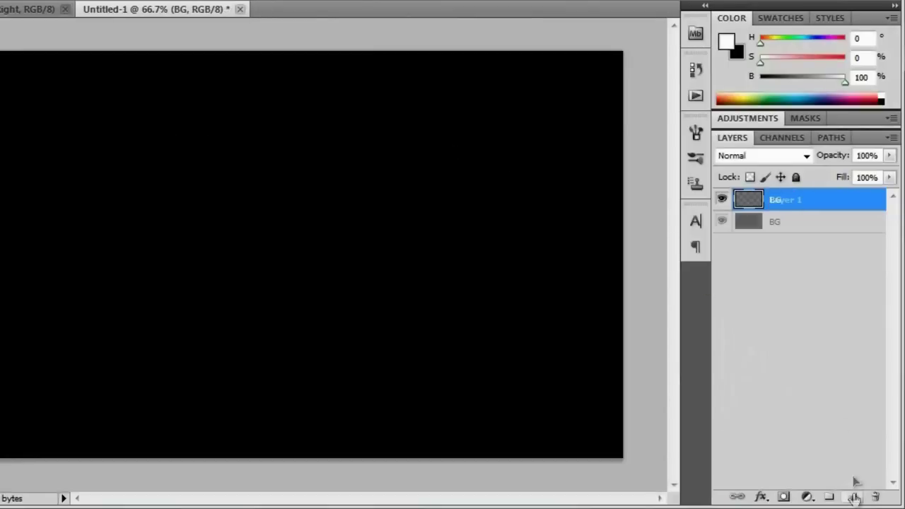
pyautogui.doubleClick(784, 200)
pyautogui.write('L')
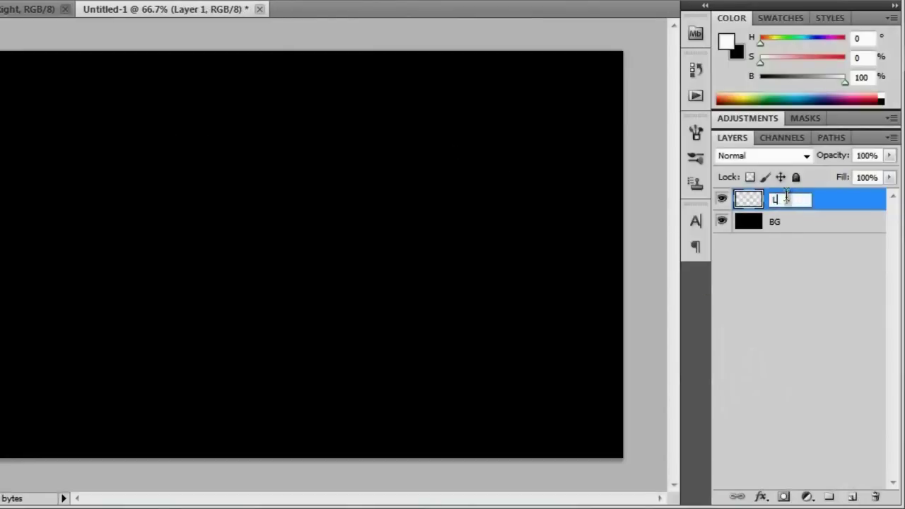
pyautogui.write('ogo')
pyautogui.press('Return')
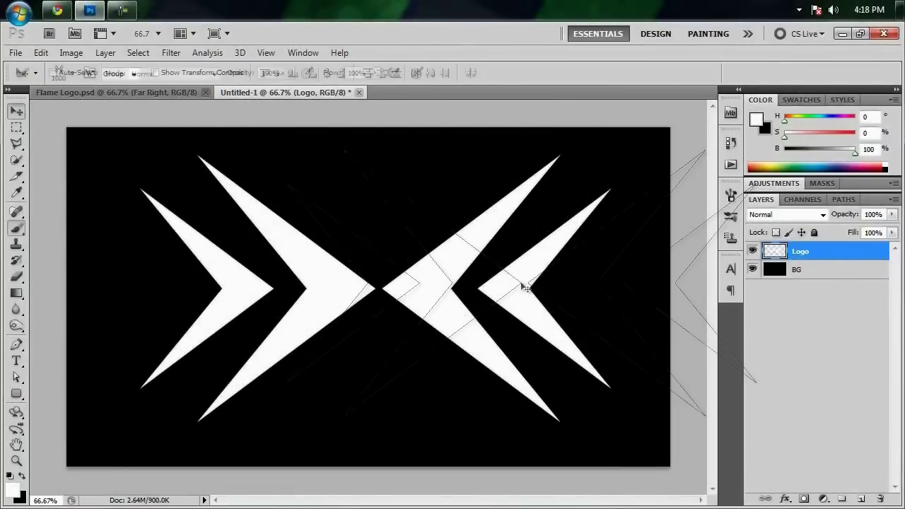
# Step: Center the white arrow logo horizontally and vertically on the canvas, and clear the selection
pyautogui.hotkey('ctrl', 'a')
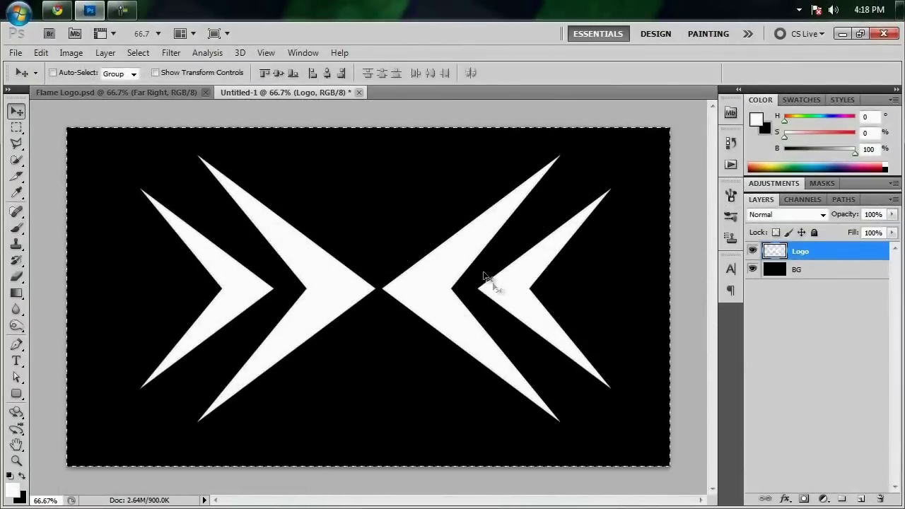
pyautogui.click(326, 73)
pyautogui.click(279, 73)
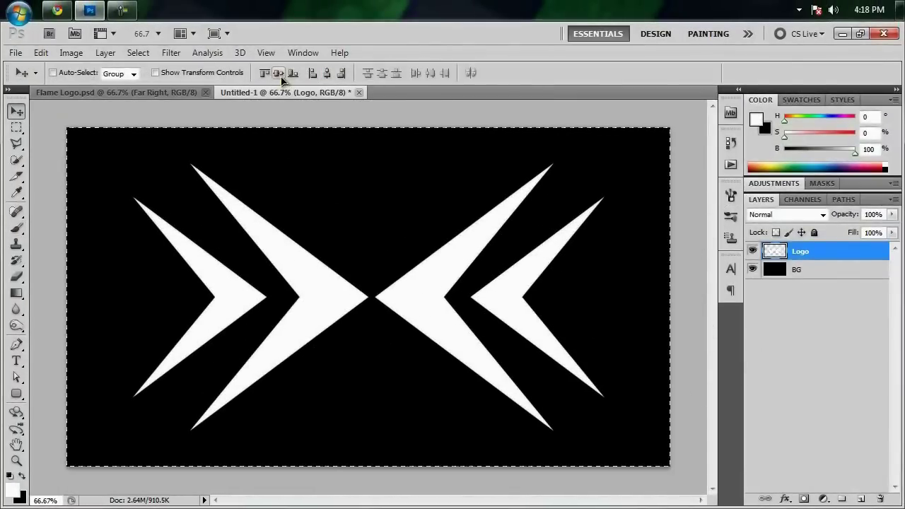
pyautogui.hotkey('ctrl', 'd')
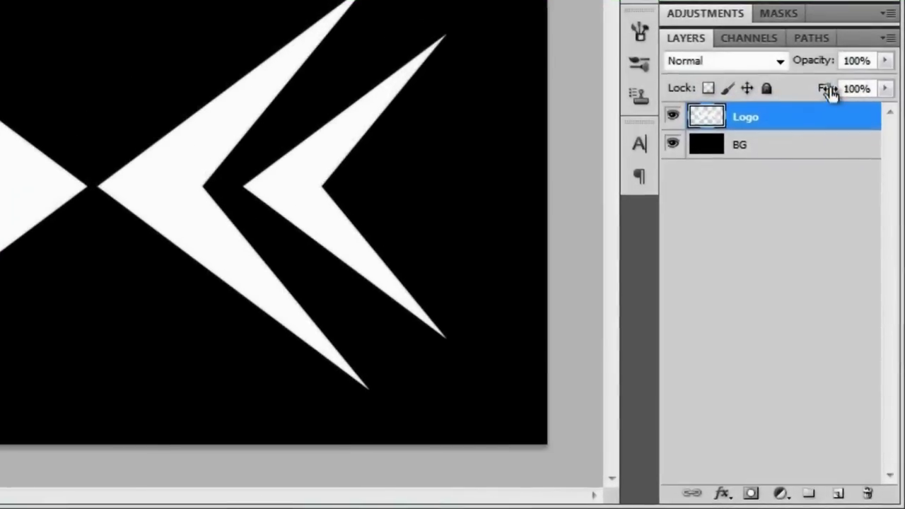
# Step: Reduce the Logo layer's fill to 0% and add a Stroke effect in white (#ffffff)
pyautogui.moveTo(854, 234); pyautogui.dragTo(824, 234)
pyautogui.moveTo(783, 92); pyautogui.dragTo(314, 97)
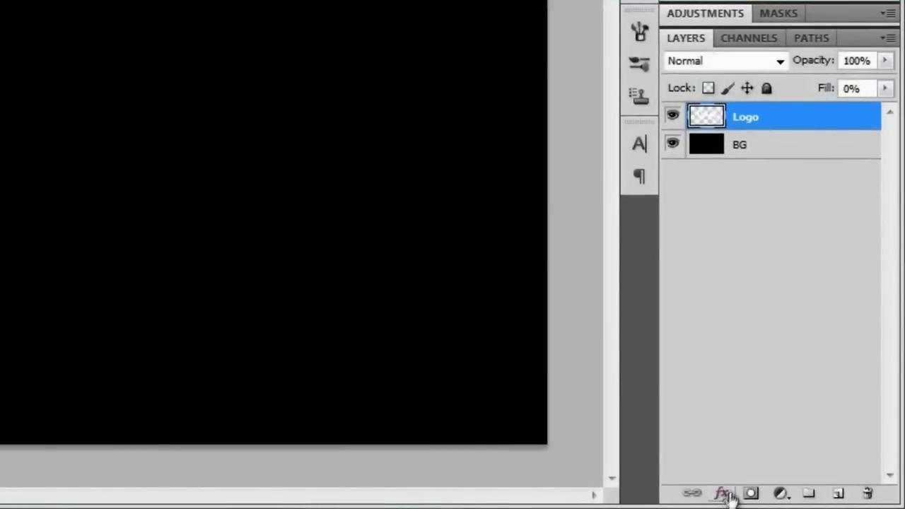
pyautogui.click(725, 494)
pyautogui.click(741, 469)
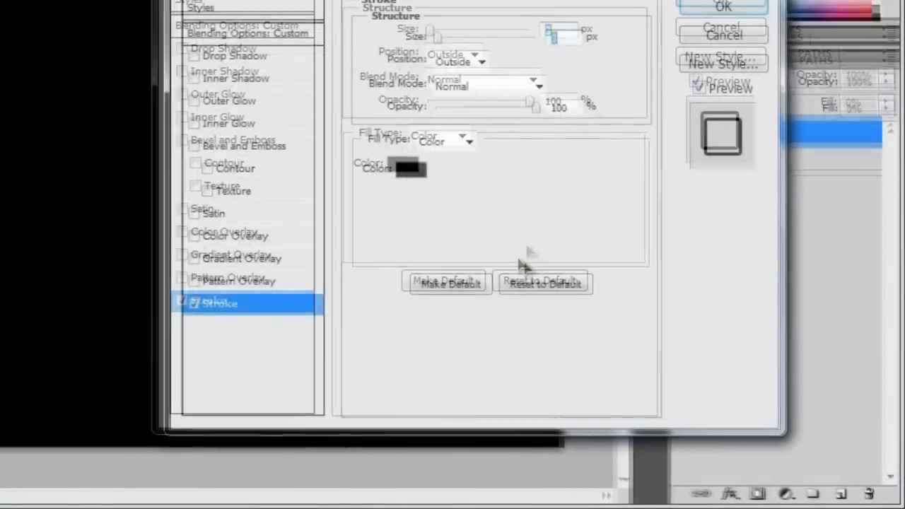
pyautogui.click(410, 168)
pyautogui.click(249, 260)
pyautogui.click(664, 247)
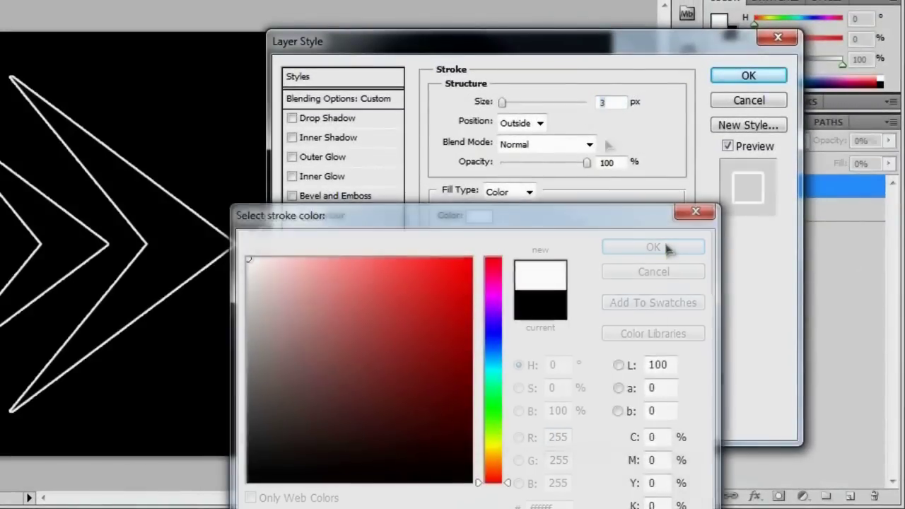
# Step: Set the logo's stroke to 1 px, Inside position and 20% opacity, apply it, and collapse the layer's effects list
pyautogui.moveTo(502, 102); pyautogui.dragTo(497, 102)
pyautogui.click(540, 124)
pyautogui.click(527, 154)
pyautogui.moveTo(616, 164); pyautogui.dragTo(548, 164)
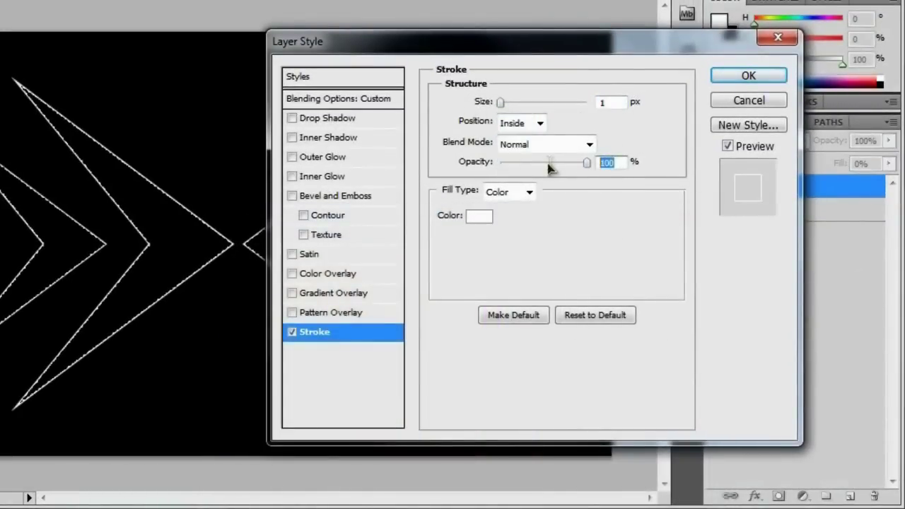
pyautogui.write('20')
pyautogui.press('Return')
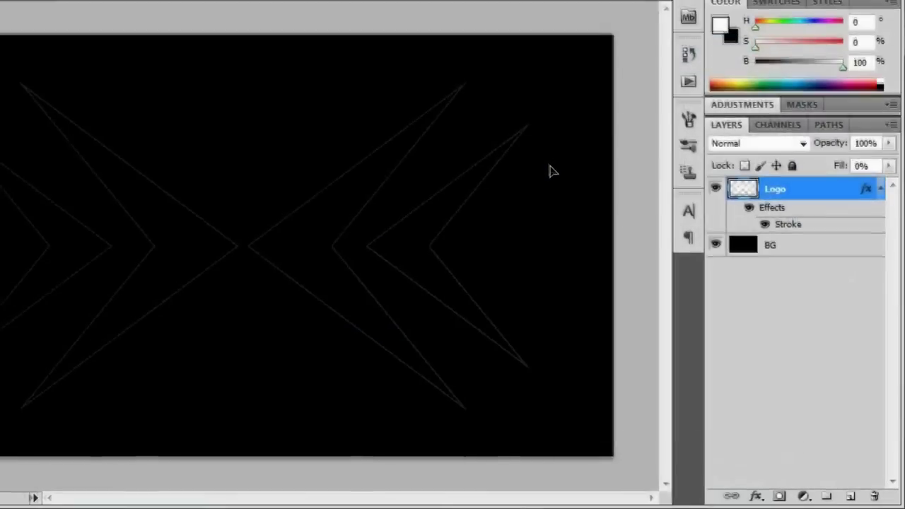
pyautogui.hotkey('ctrl', '1')
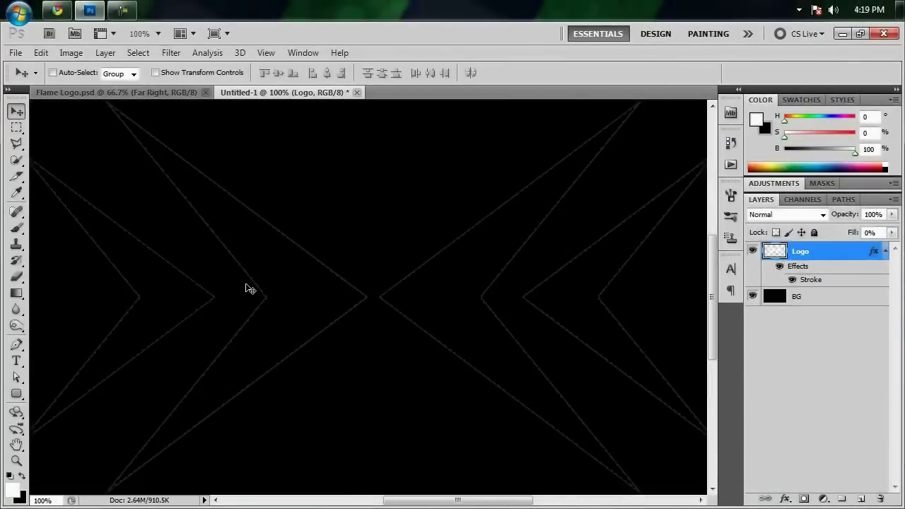
pyautogui.hotkey('ctrl', '0')
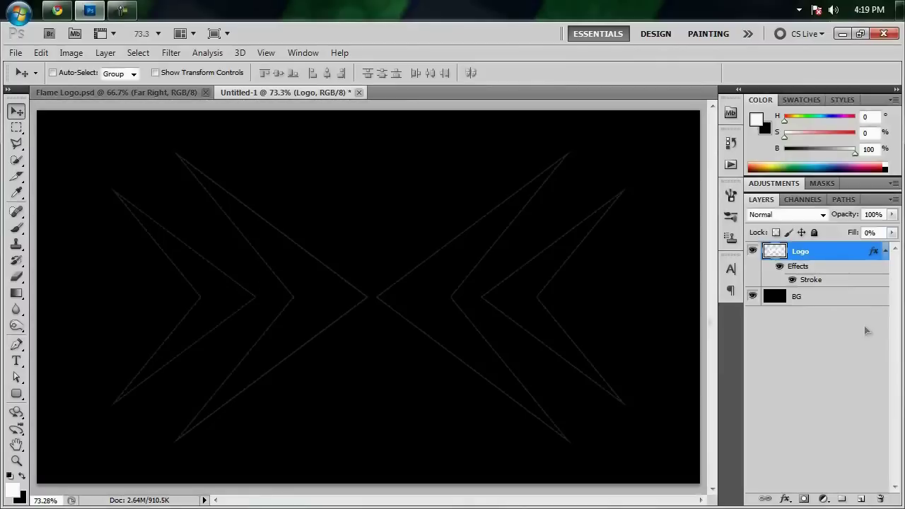
pyautogui.click(886, 250)
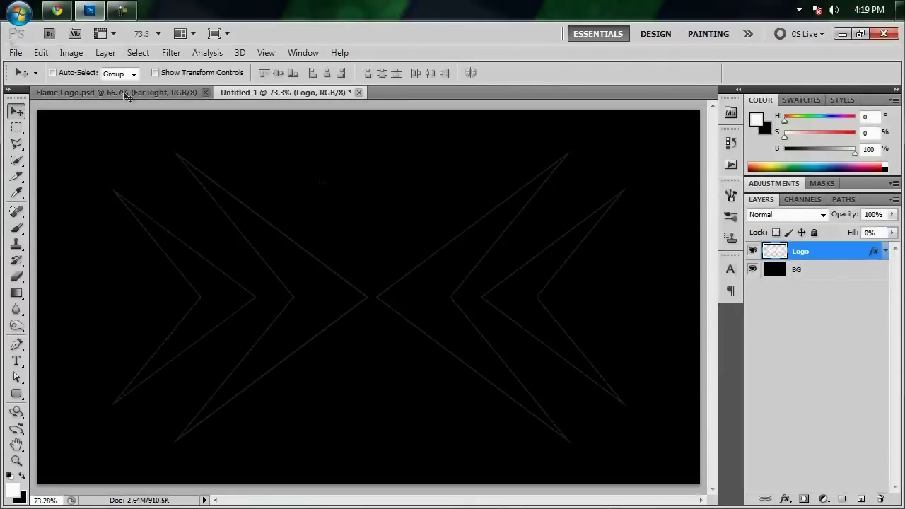
# Step: Switch to Chrome and examine the Fire Flames stock photo page, including its related flame photos, screen size and sign-in status
pyautogui.click(57, 10)
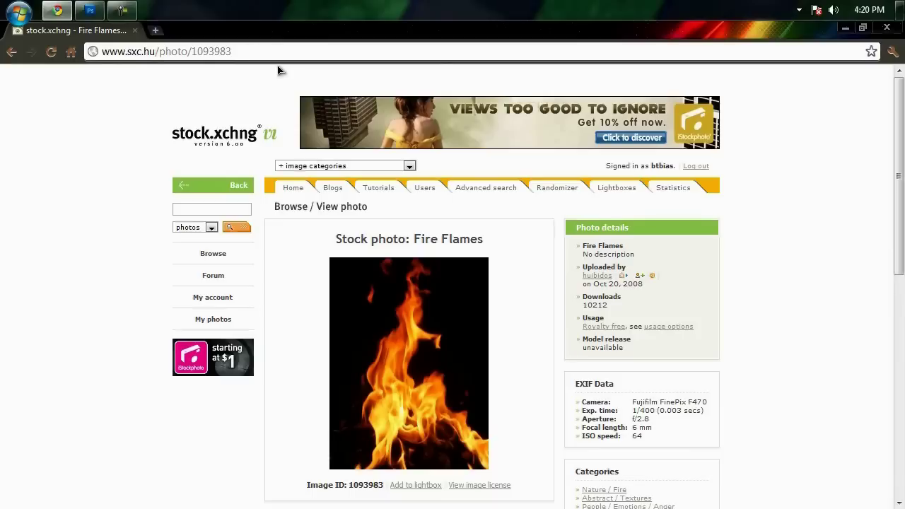
pyautogui.moveTo(901, 89); pyautogui.dragTo(902, 158)
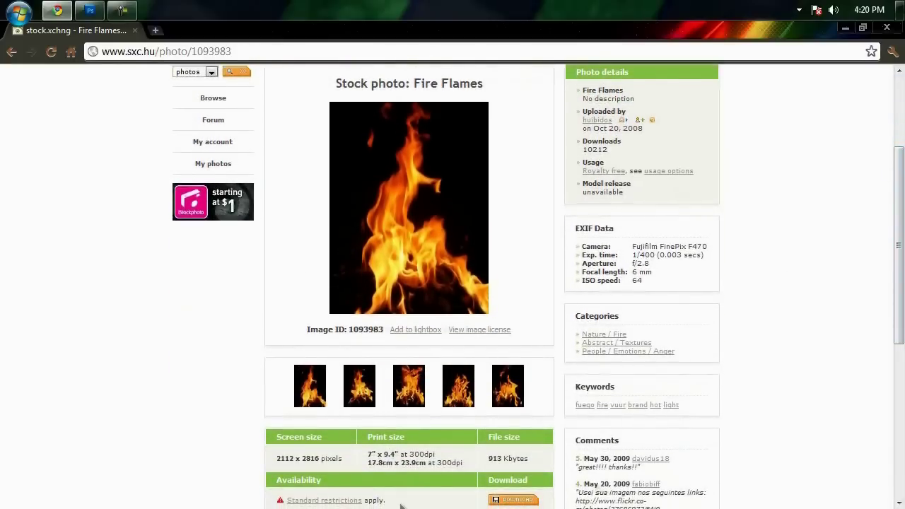
pyautogui.moveTo(506, 397)
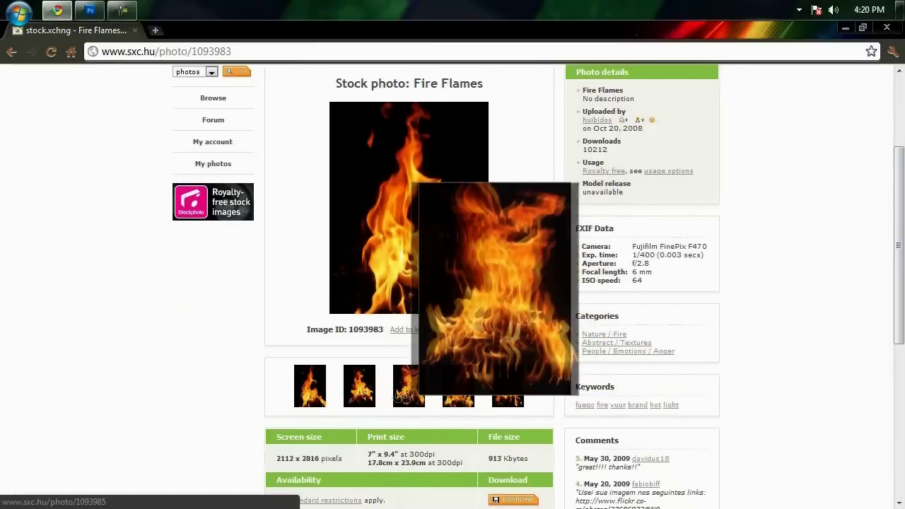
pyautogui.moveTo(371, 400)
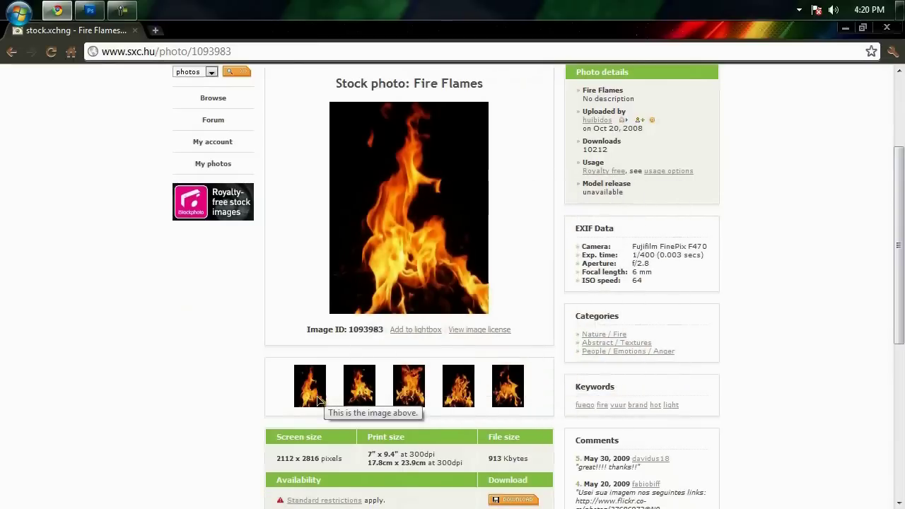
pyautogui.scroll(-1, 146, 355)
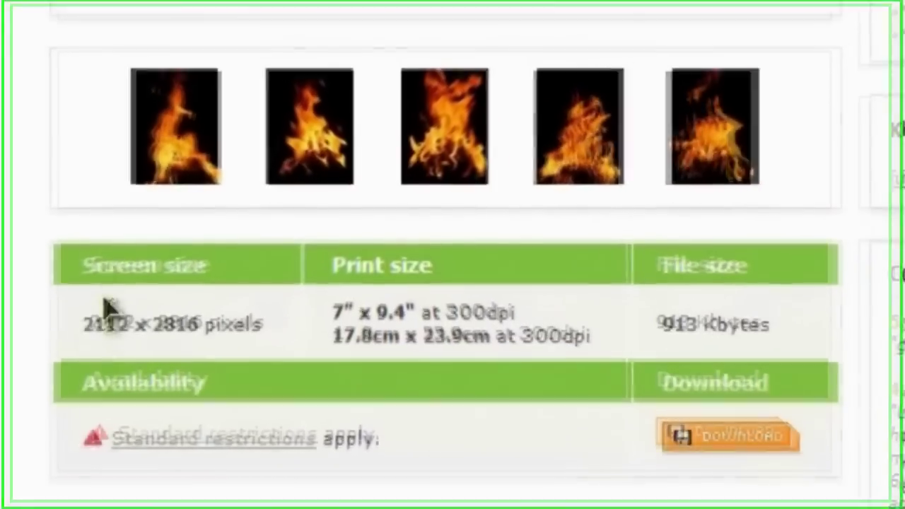
pyautogui.moveTo(78, 328); pyautogui.dragTo(201, 329)
pyautogui.click(201, 328)
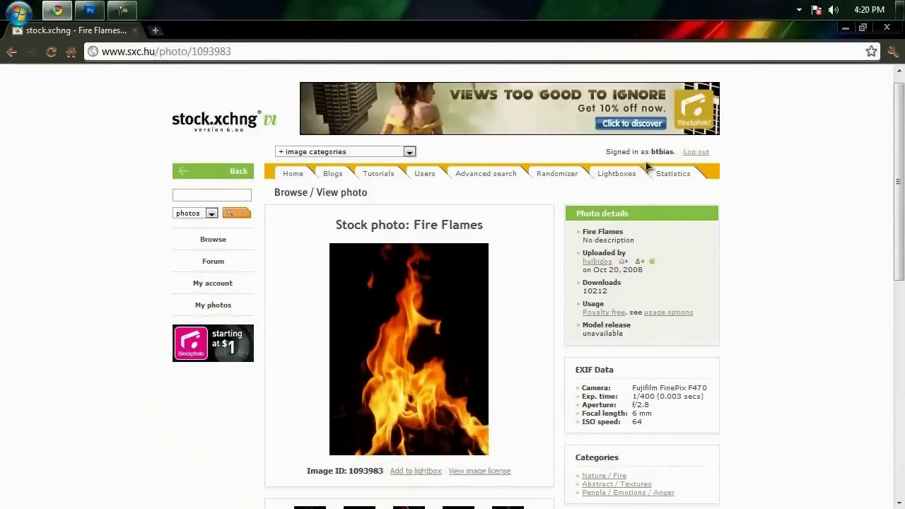
pyautogui.moveTo(652, 152); pyautogui.dragTo(679, 153)
pyautogui.click(656, 154)
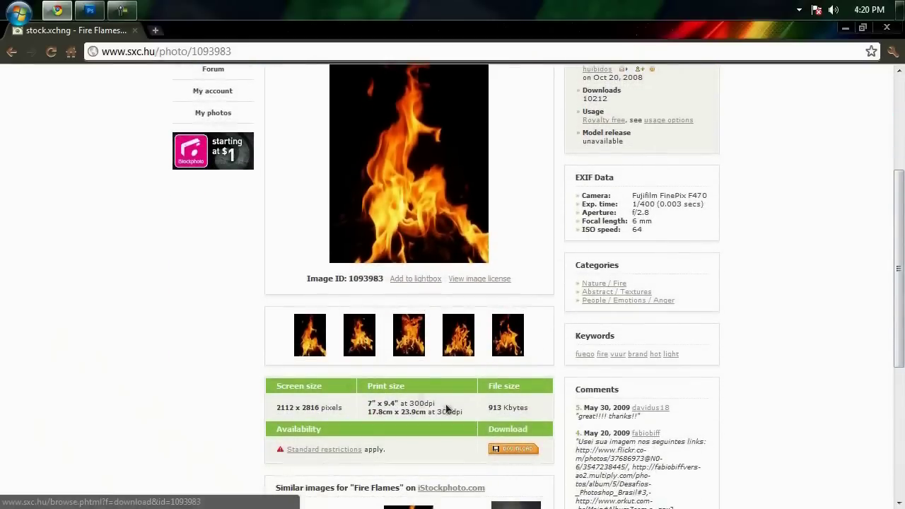
# Step: Open the full-size download of the Fire Flames photo and bring up its image options for copying
pyautogui.rightClick(407, 165)
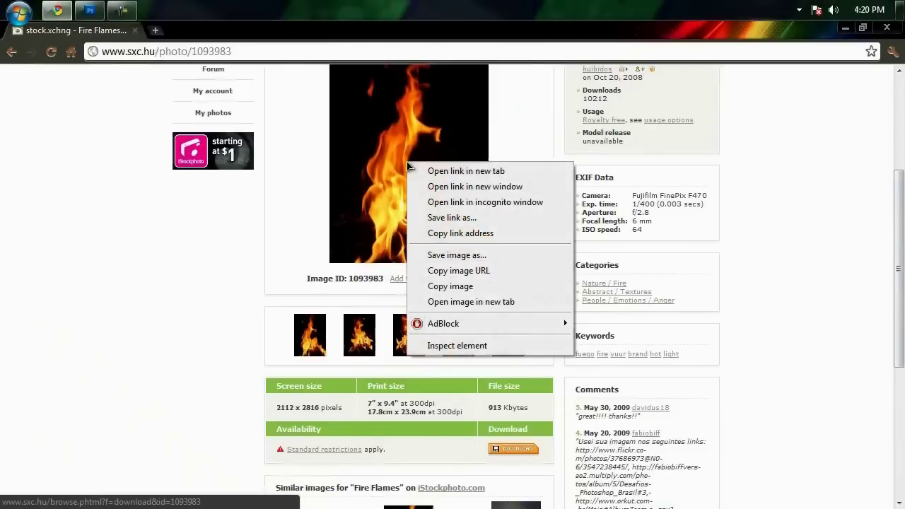
pyautogui.click(514, 289)
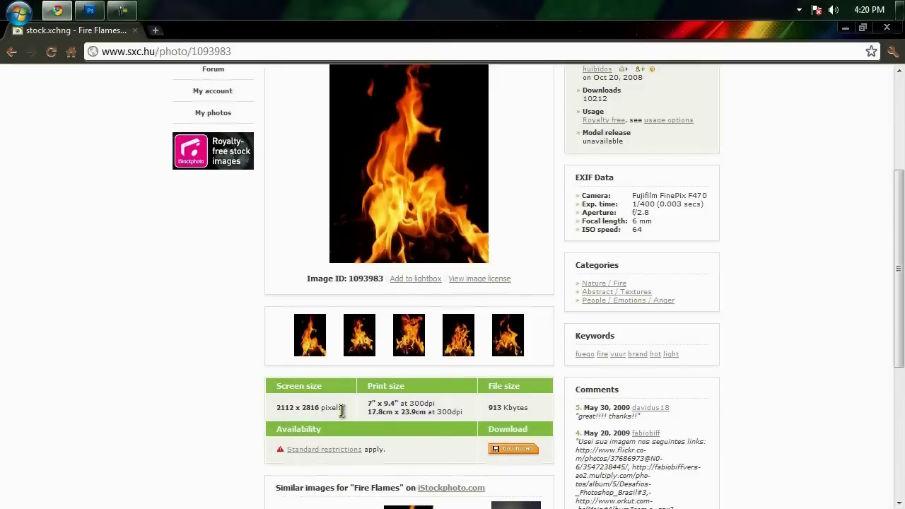
pyautogui.click(511, 448)
pyautogui.rightClick(256, 157)
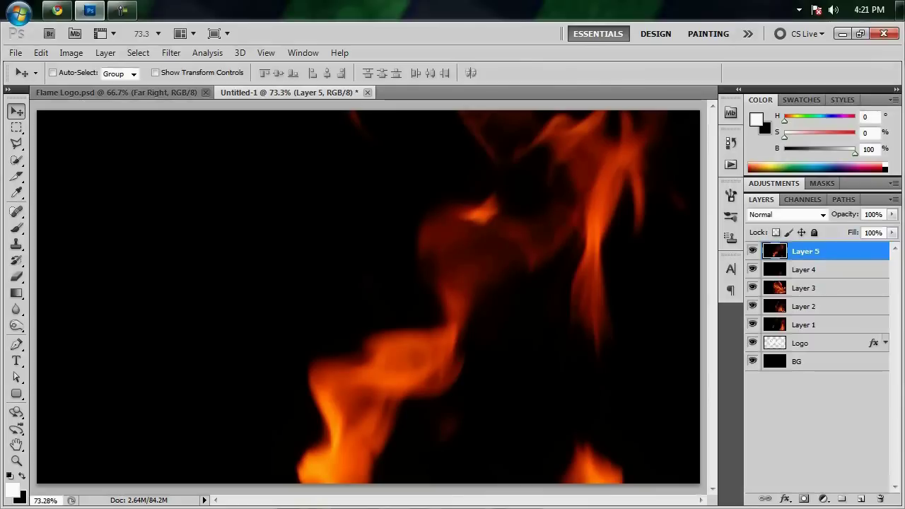
# Step: Select the five fire layers and scale them together to 25.60% so they fit the canvas height at its left side
pyautogui.keyDown('shift'); pyautogui.click(813, 326); pyautogui.keyUp('shift')
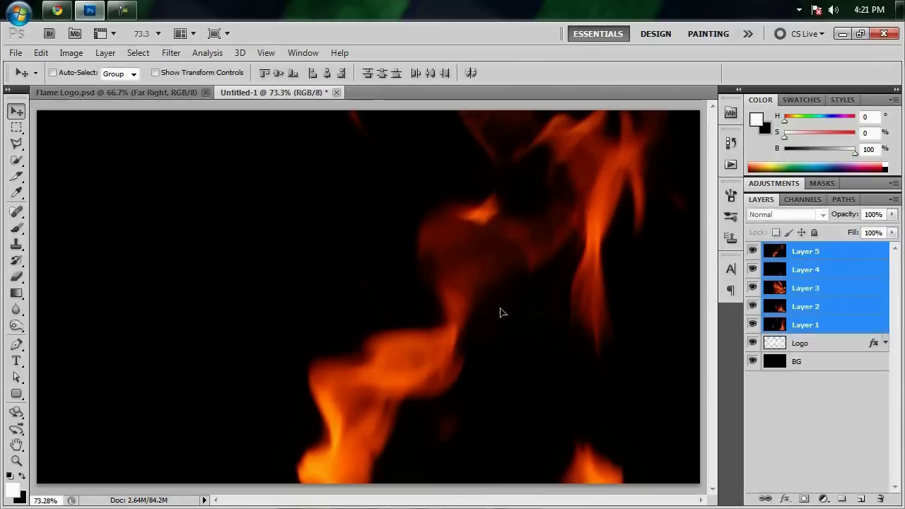
pyautogui.scroll(-5, 501, 311)
pyautogui.hotkey('ctrl', 't')
pyautogui.scroll(-3, 500, 309)
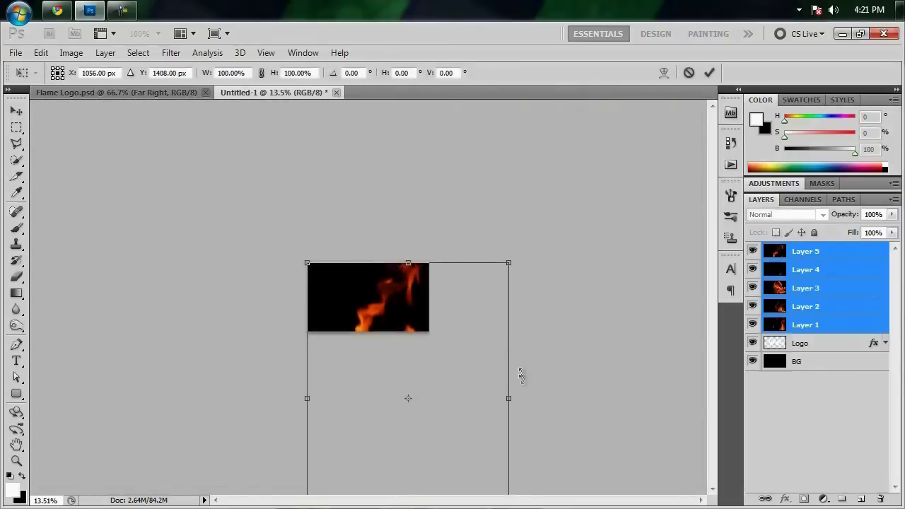
pyautogui.moveTo(475, 476); pyautogui.dragTo(362, 324)
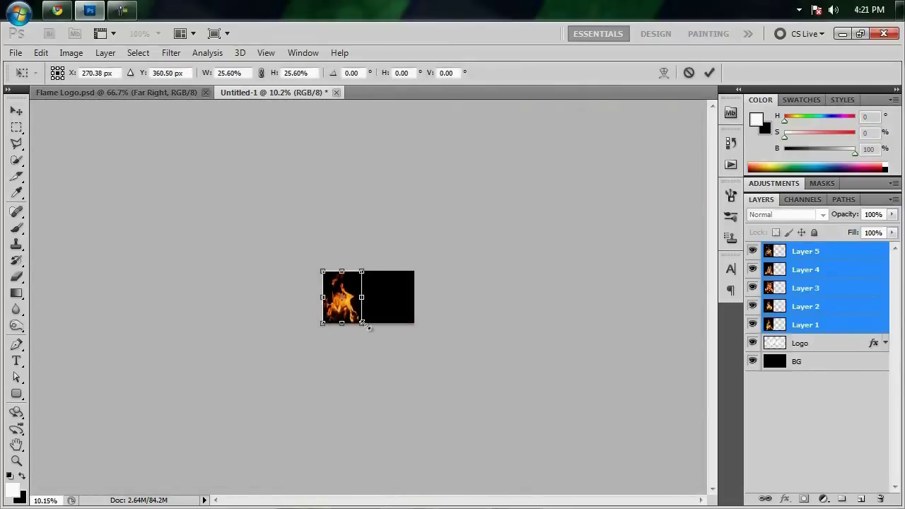
pyautogui.scroll(3, 362, 330)
pyautogui.scroll(4, 361, 337)
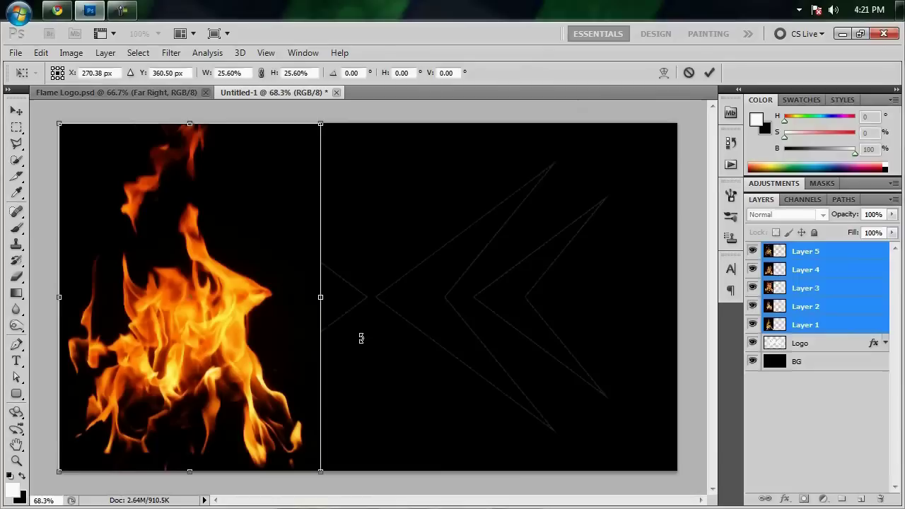
pyautogui.press('Return')
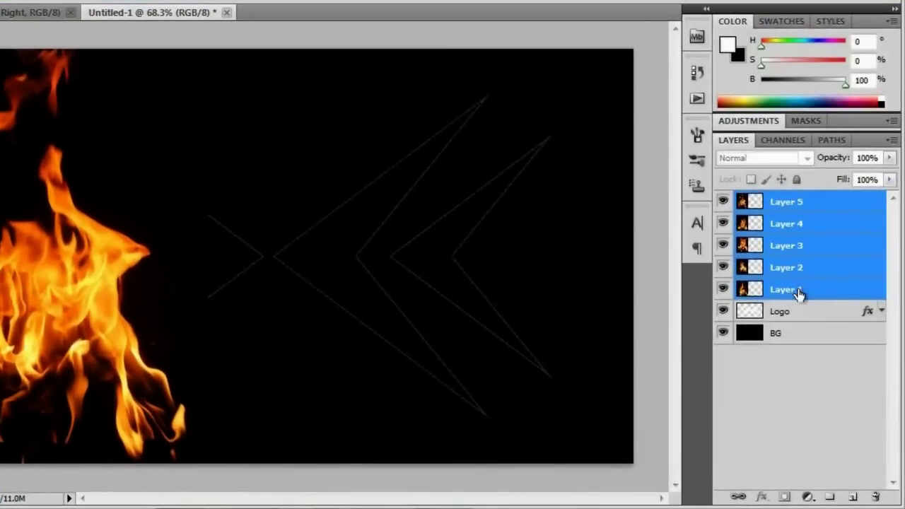
# Step: Set the blend mode of Layer 5 and Layer 4 to Screen
pyautogui.click(769, 327)
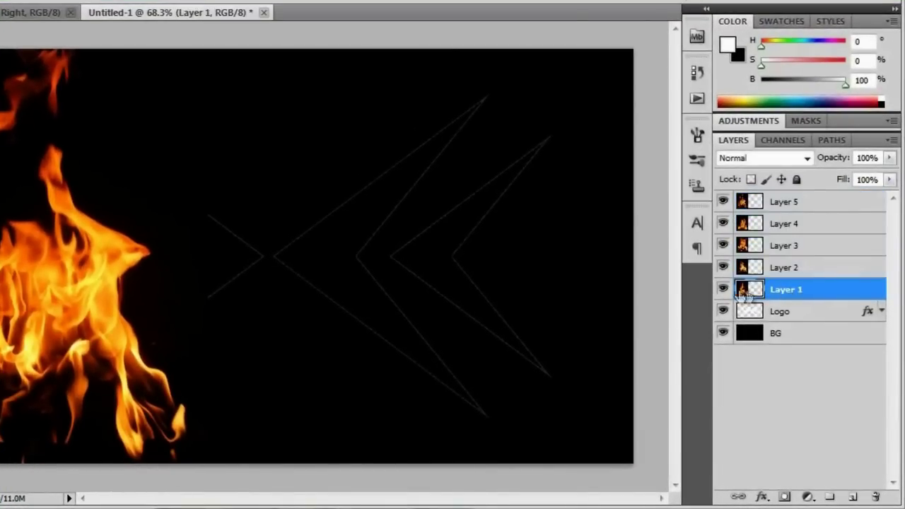
pyautogui.click(788, 274)
pyautogui.click(781, 247)
pyautogui.click(793, 226)
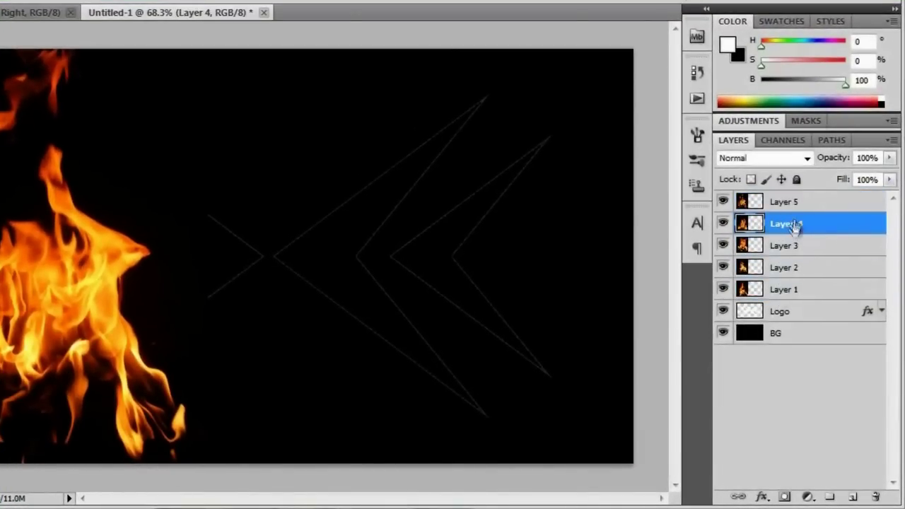
pyautogui.click(790, 205)
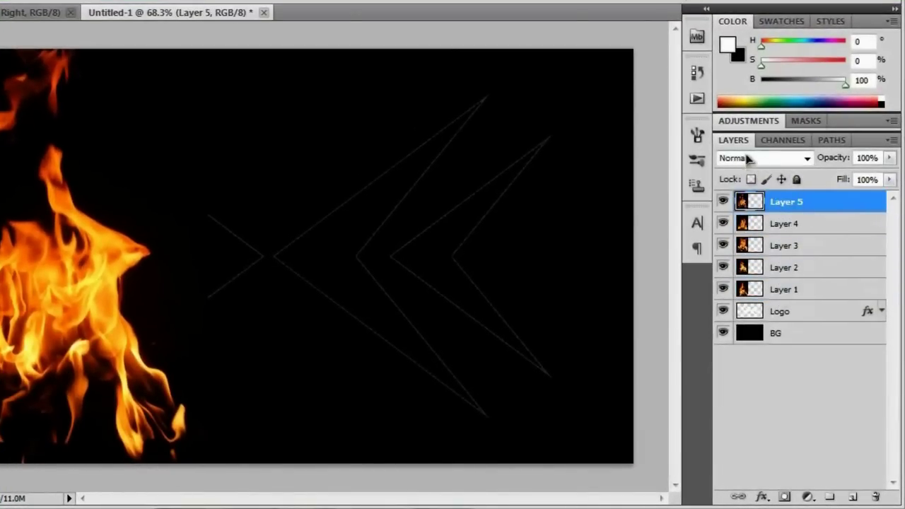
pyautogui.click(747, 158)
pyautogui.click(759, 46)
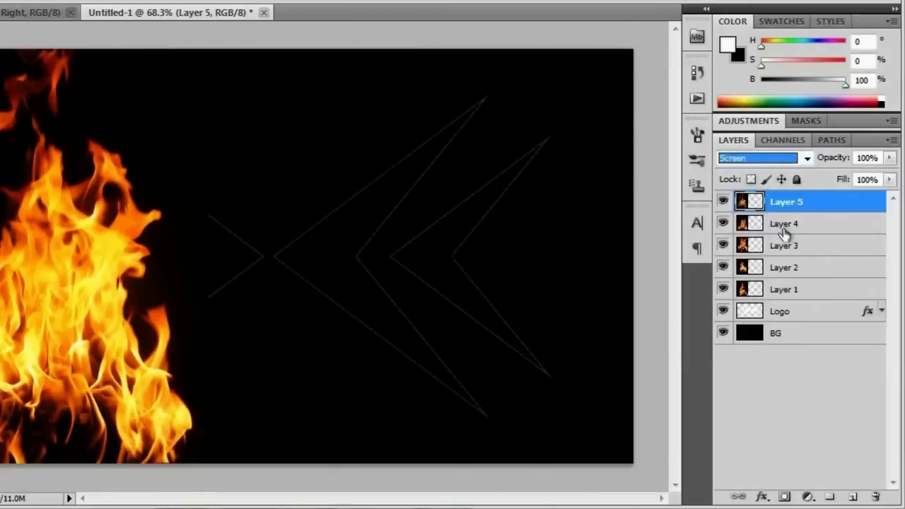
pyautogui.click(784, 228)
pyautogui.click(756, 157)
pyautogui.click(758, 46)
# Step: Set the blend mode of Layer 3, Layer 2 and Layer 1 to Screen
pyautogui.click(783, 245)
pyautogui.click(755, 157)
pyautogui.click(758, 45)
pyautogui.click(781, 268)
pyautogui.click(747, 157)
pyautogui.click(759, 45)
pyautogui.click(785, 289)
pyautogui.click(747, 158)
pyautogui.click(758, 46)
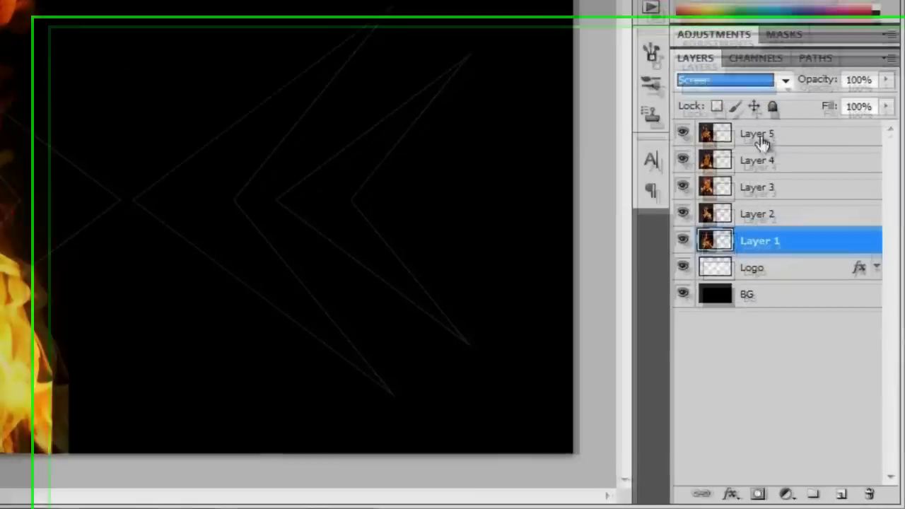
# Step: Group the five fire layers and hide every layer inside the group
pyautogui.keyDown('shift'); pyautogui.click(783, 202); pyautogui.keyUp('shift')
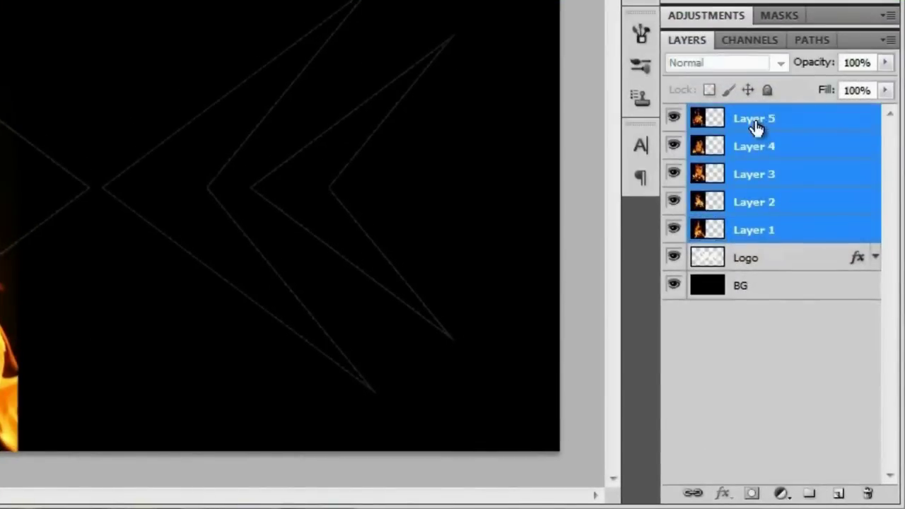
pyautogui.hotkey('ctrl', 'g')
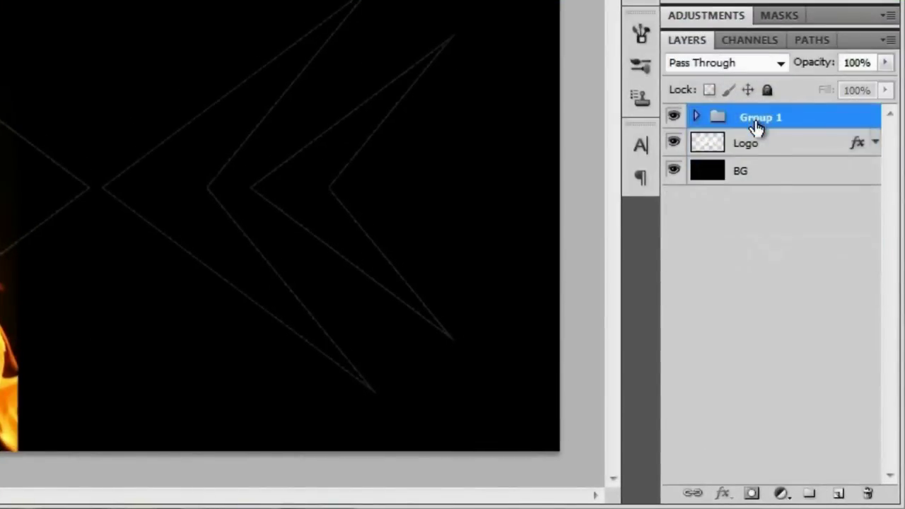
pyautogui.click(696, 117)
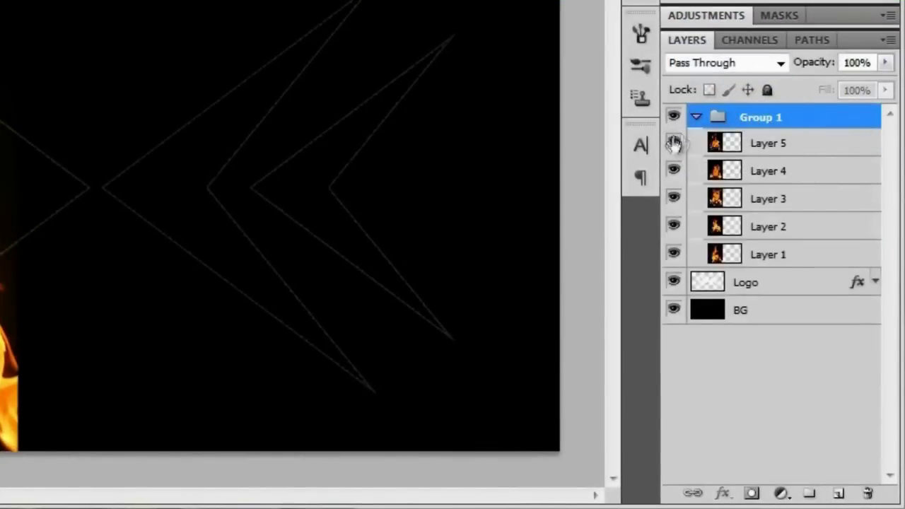
pyautogui.moveTo(673, 146); pyautogui.dragTo(674, 252)
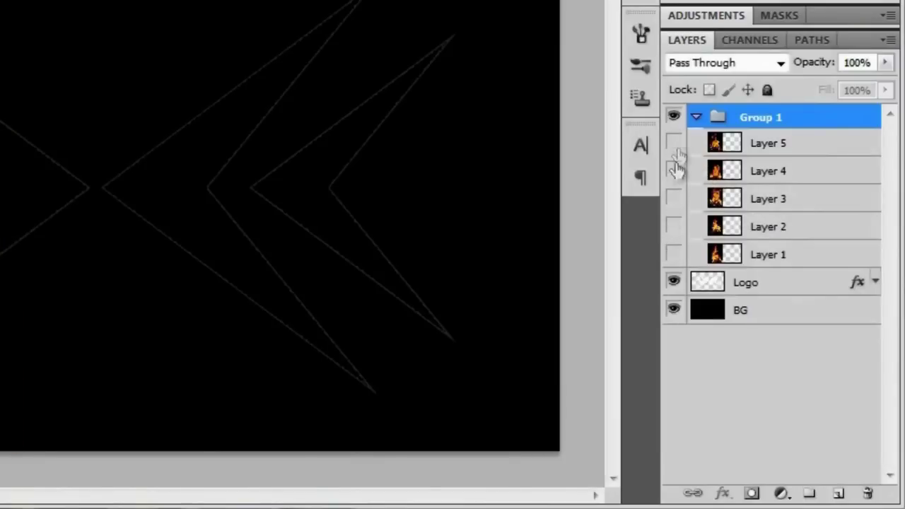
# Step: Move Group 1 beneath the BG layer and open the Duplicate Group settings for it
pyautogui.moveTo(753, 119); pyautogui.dragTo(778, 339)
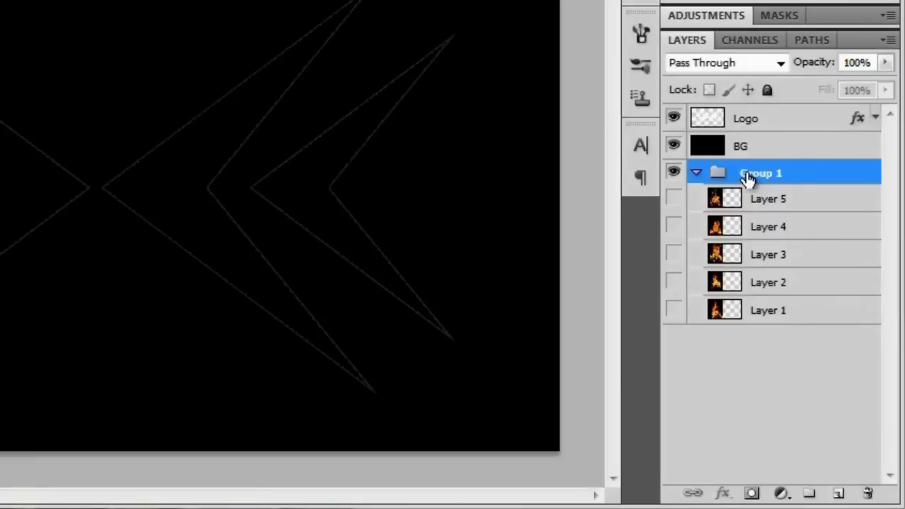
pyautogui.rightClick(756, 178)
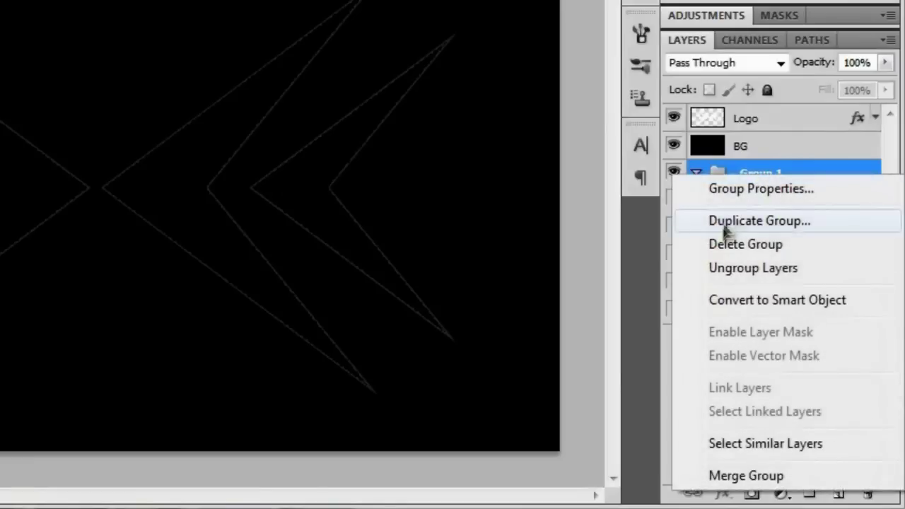
pyautogui.click(783, 222)
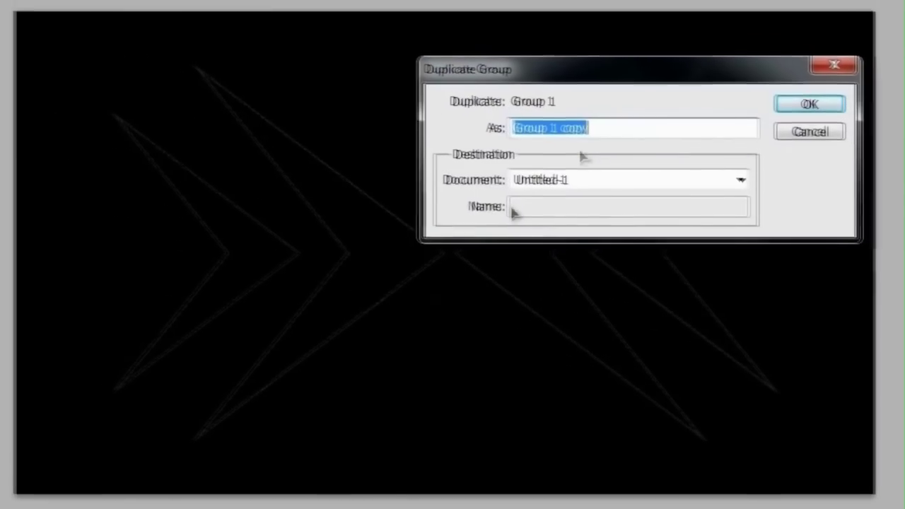
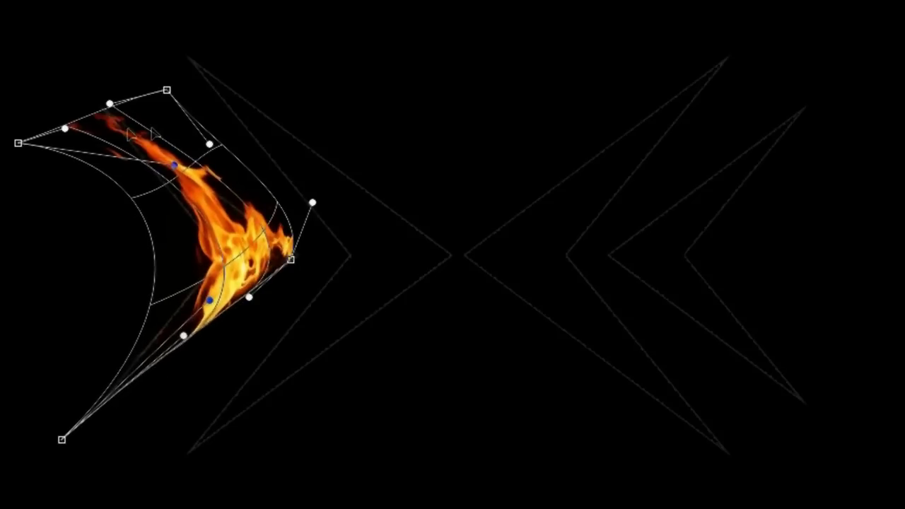
# Step: Finish warping Layer 1's flame along the far-left arrow outline and apply the warp
pyautogui.moveTo(92, 127); pyautogui.dragTo(94, 120)
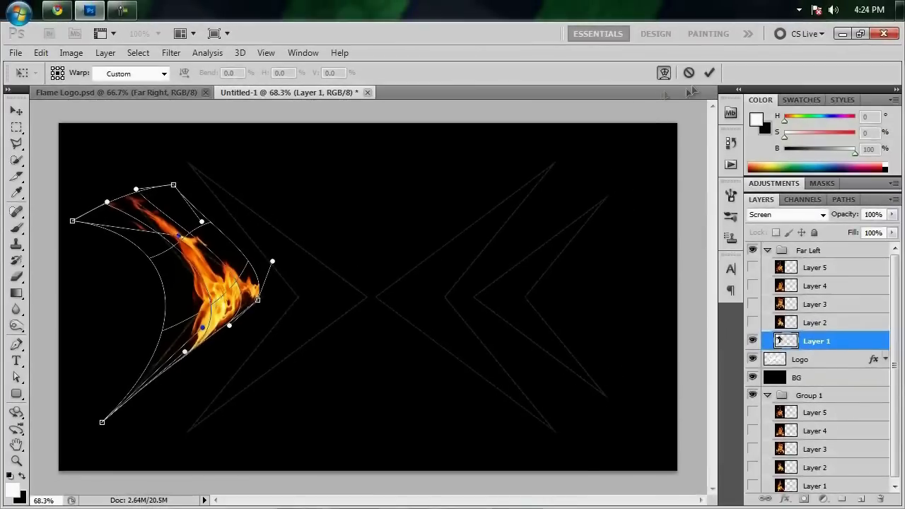
pyautogui.click(709, 72)
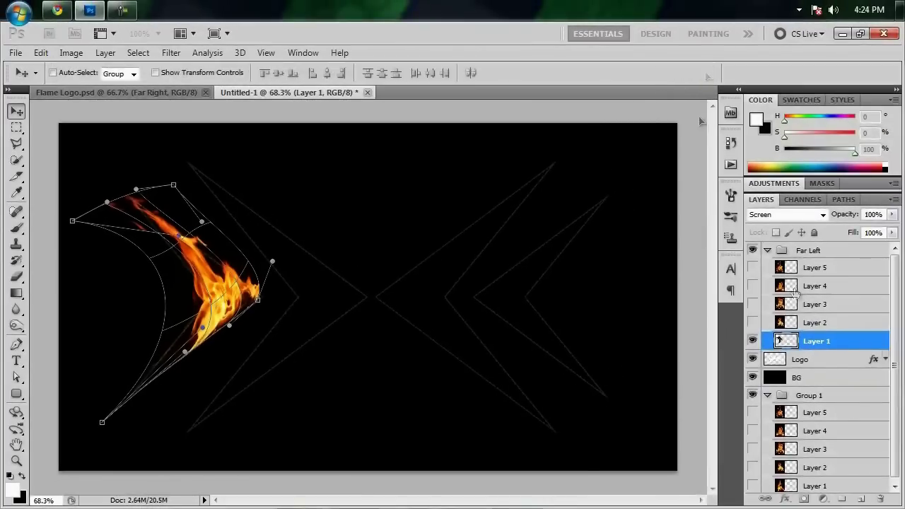
# Step: Show Layer 2 in the Far Left group, then rotate its flame counterclockwise, shrink it and place it over the far-left arrow
pyautogui.click(830, 324)
pyautogui.click(752, 323)
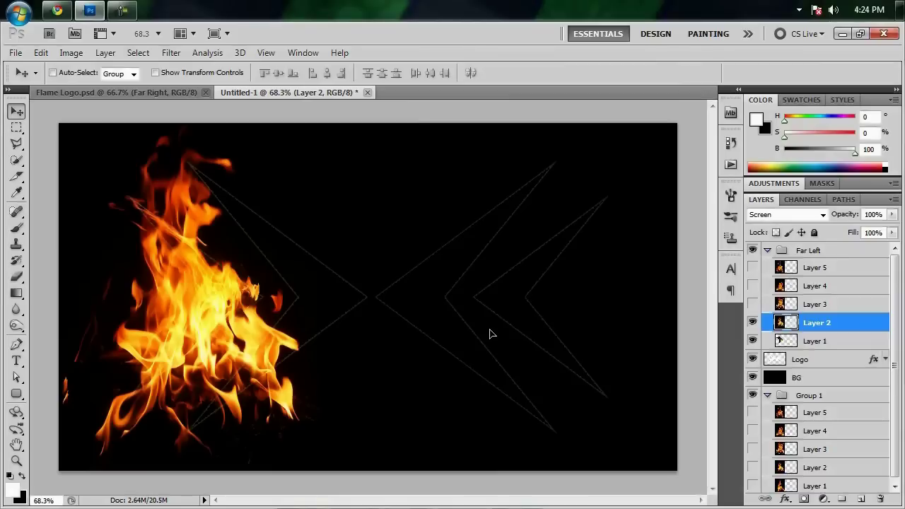
pyautogui.moveTo(752, 304)
pyautogui.mouseDown()
pyautogui.moveTo(754, 273)
pyautogui.moveTo(754, 290)
pyautogui.mouseUp()
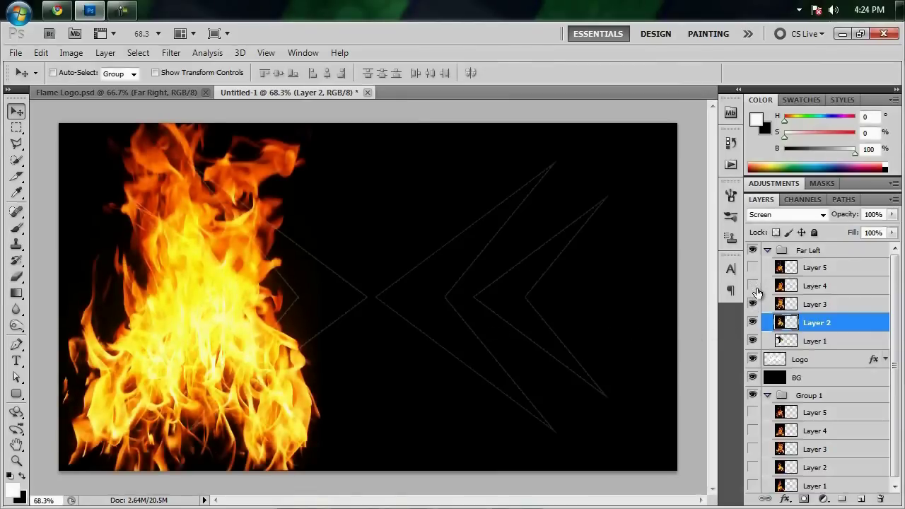
pyautogui.click(752, 304)
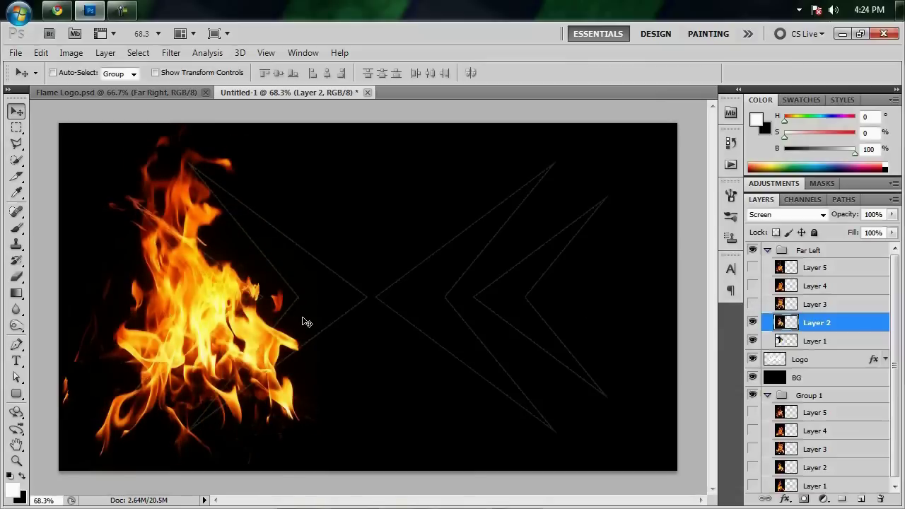
pyautogui.hotkey('ctrl', 't')
pyautogui.moveTo(417, 426); pyautogui.dragTo(447, 288)
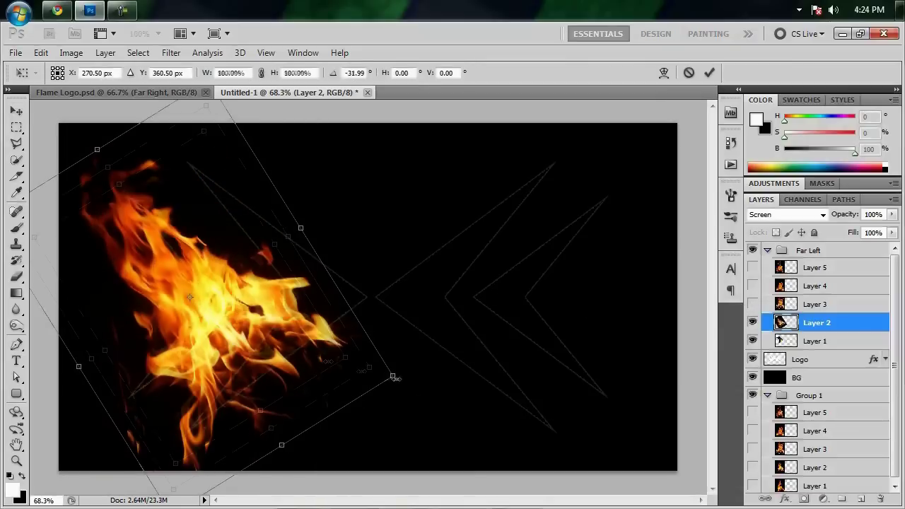
pyautogui.moveTo(394, 377); pyautogui.dragTo(283, 333)
pyautogui.moveTo(214, 319); pyautogui.dragTo(177, 358)
# Step: Warp Layer 2's flame so it bends around the far-left arrow's tip and along its lower arm
pyautogui.rightClick(177, 357)
pyautogui.click(203, 235)
pyautogui.moveTo(211, 392); pyautogui.dragTo(170, 352)
pyautogui.moveTo(177, 414); pyautogui.dragTo(157, 393)
pyautogui.moveTo(244, 372); pyautogui.dragTo(266, 291)
pyautogui.moveTo(143, 435); pyautogui.dragTo(102, 421)
pyautogui.moveTo(145, 347); pyautogui.dragTo(159, 318)
pyautogui.moveTo(188, 281); pyautogui.dragTo(241, 224)
pyautogui.moveTo(107, 357); pyautogui.dragTo(146, 334)
pyautogui.moveTo(161, 236); pyautogui.dragTo(166, 218)
pyautogui.moveTo(129, 242); pyautogui.dragTo(154, 174)
pyautogui.moveTo(94, 249); pyautogui.dragTo(113, 213)
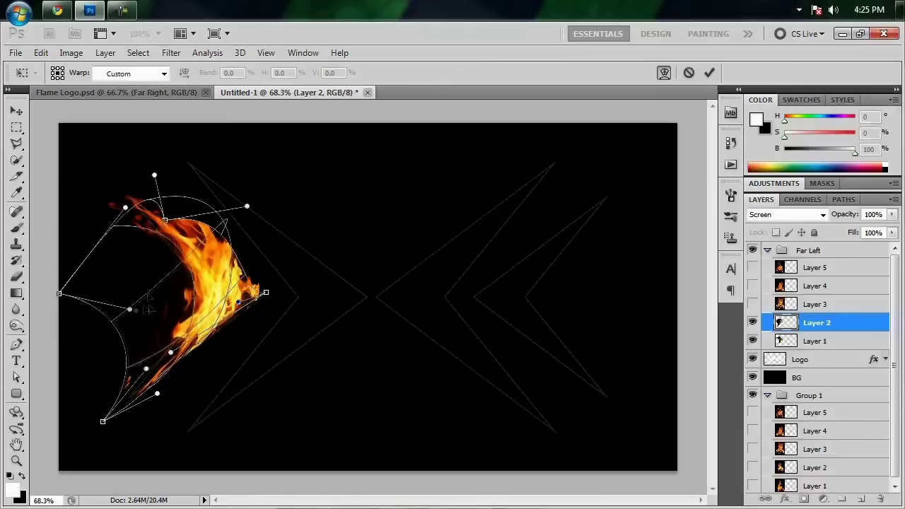
# Step: Refine the upper end and inner curve of Layer 2's warp to follow the arrow outline, and apply it
pyautogui.moveTo(92, 344); pyautogui.dragTo(144, 312)
pyautogui.moveTo(166, 218); pyautogui.dragTo(133, 178)
pyautogui.moveTo(57, 294); pyautogui.dragTo(61, 287)
pyautogui.moveTo(144, 312); pyautogui.dragTo(158, 305)
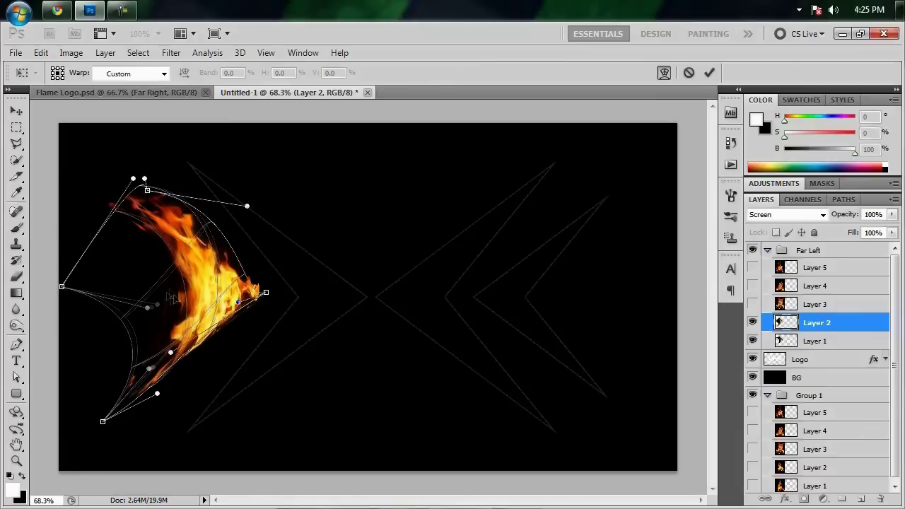
pyautogui.moveTo(157, 393); pyautogui.dragTo(146, 402)
pyautogui.moveTo(102, 421); pyautogui.dragTo(98, 424)
pyautogui.moveTo(149, 333); pyautogui.dragTo(157, 327)
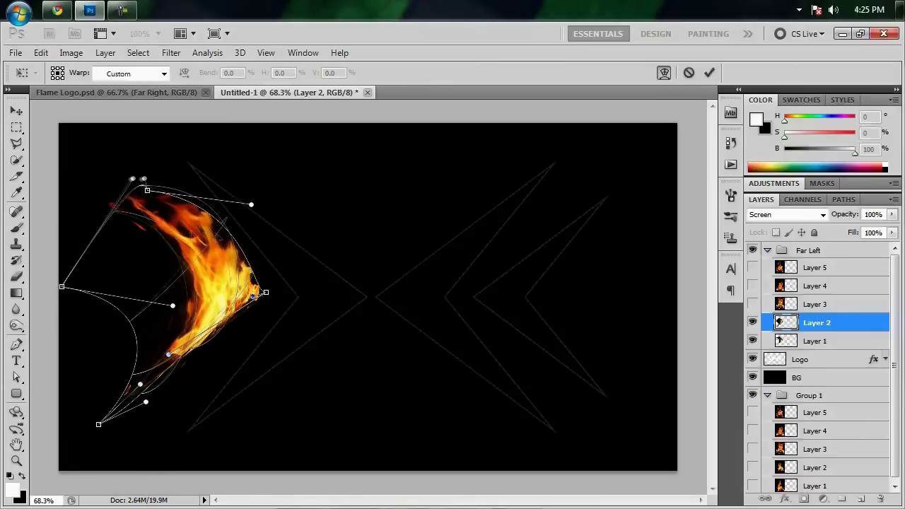
pyautogui.press('Return')
# Step: Show Layer 5 in the Far Left group, then rotate and shrink its flame over the arrow's upper arm
pyautogui.click(814, 304)
pyautogui.click(811, 267)
pyautogui.click(752, 267)
pyautogui.hotkey('ctrl', 't')
pyautogui.moveTo(240, 332); pyautogui.dragTo(239, 252)
pyautogui.moveTo(330, 400); pyautogui.dragTo(408, 287)
pyautogui.moveTo(397, 286); pyautogui.dragTo(276, 246)
pyautogui.moveTo(214, 249); pyautogui.dragTo(196, 256)
# Step: Warp Layer 5's flame along the far-left arrow's upper arm and into its tip, and apply the warp
pyautogui.rightClick(201, 260)
pyautogui.click(236, 369)
pyautogui.moveTo(170, 314); pyautogui.dragTo(202, 323)
pyautogui.moveTo(258, 252); pyautogui.dragTo(259, 279)
pyautogui.moveTo(176, 133); pyautogui.dragTo(167, 134)
pyautogui.moveTo(159, 258); pyautogui.dragTo(168, 251)
pyautogui.moveTo(203, 323); pyautogui.dragTo(200, 336)
pyautogui.moveTo(156, 175); pyautogui.dragTo(142, 171)
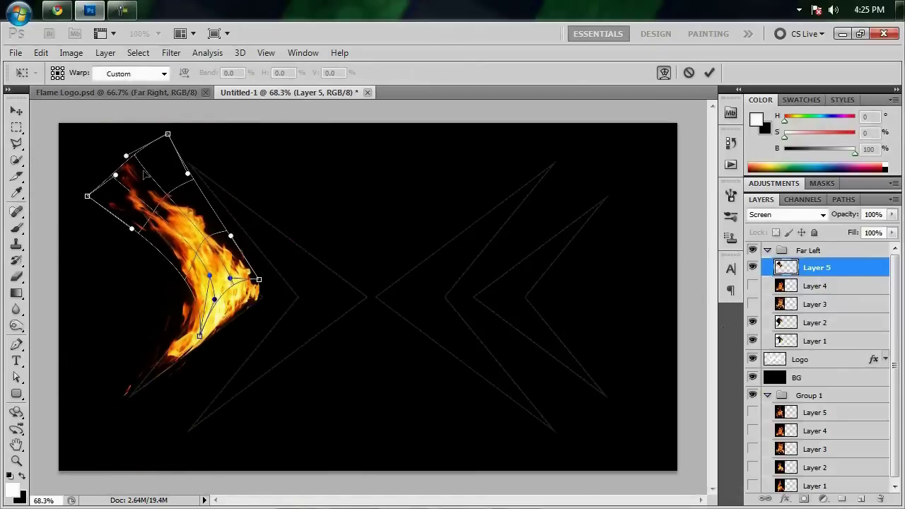
pyautogui.moveTo(215, 213); pyautogui.dragTo(205, 218)
pyautogui.moveTo(159, 259); pyautogui.dragTo(167, 252)
pyautogui.press('Return')
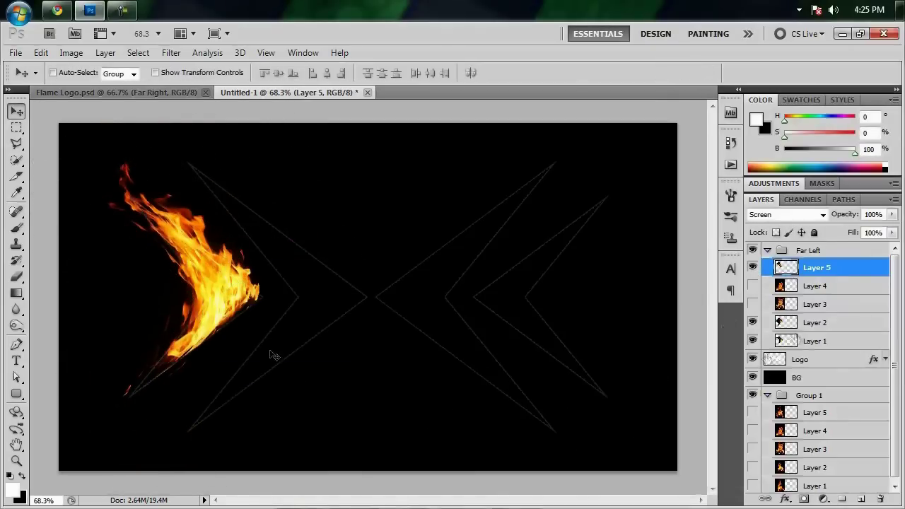
# Step: Rotate and shrink Layer 4's flame and position it over the far-left arrow's lower arm
pyautogui.hotkey('alt', '[')
pyautogui.hotkey('ctrl', 't')
pyautogui.moveTo(488, 231); pyautogui.dragTo(486, 251)
pyautogui.moveTo(401, 349); pyautogui.dragTo(272, 318)
pyautogui.moveTo(241, 320); pyautogui.dragTo(226, 271)
# Step: Warp Layer 4's flame to fill the far-left arrow's lower arm down to its end, and apply the warp
pyautogui.rightClick(180, 364)
pyautogui.click(218, 250)
pyautogui.moveTo(114, 362); pyautogui.dragTo(139, 356)
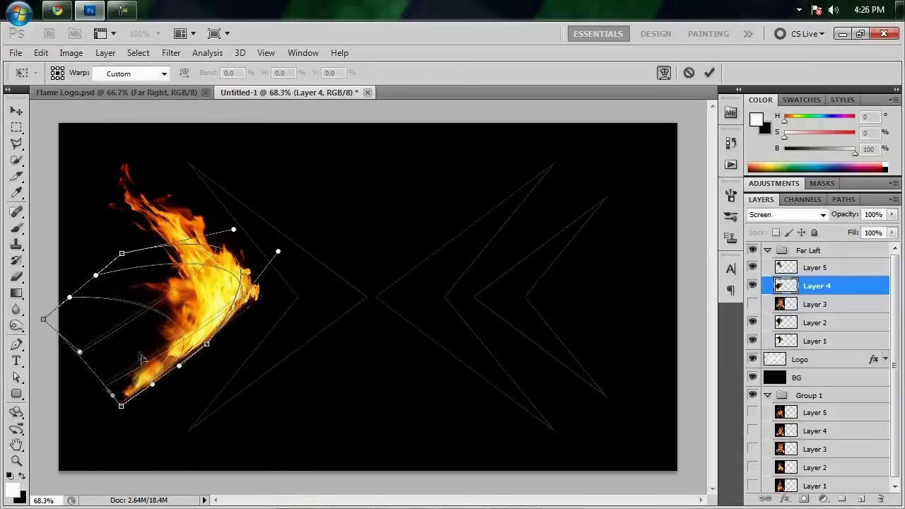
pyautogui.moveTo(122, 253); pyautogui.dragTo(109, 233)
pyautogui.moveTo(85, 362); pyautogui.dragTo(92, 344)
pyautogui.moveTo(126, 316); pyautogui.dragTo(178, 298)
pyautogui.press('Return')
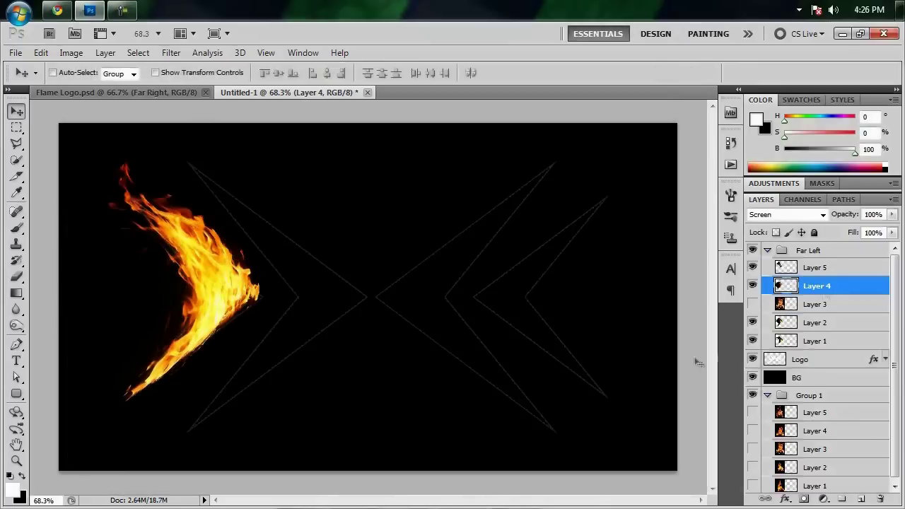
# Step: Show Layer 3 in the Far Left group, then rotate and shrink its flame over the far-left arrow
pyautogui.click(815, 304)
pyautogui.click(752, 304)
pyautogui.hotkey('ctrl', 't')
pyautogui.moveTo(321, 482); pyautogui.dragTo(417, 401)
pyautogui.moveTo(400, 370); pyautogui.dragTo(281, 296)
# Step: Warp Layer 3's flame to follow both arms and the tip of the far-left arrow, and apply the warp
pyautogui.rightClick(249, 317)
pyautogui.click(282, 200)
pyautogui.moveTo(213, 388); pyautogui.dragTo(173, 370)
pyautogui.moveTo(272, 283); pyautogui.dragTo(272, 298)
pyautogui.moveTo(243, 246); pyautogui.dragTo(233, 246)
pyautogui.moveTo(213, 206); pyautogui.dragTo(187, 178)
pyautogui.moveTo(127, 271); pyautogui.dragTo(130, 257)
pyautogui.moveTo(183, 229); pyautogui.dragTo(117, 140)
pyautogui.moveTo(155, 244); pyautogui.dragTo(126, 205)
pyautogui.moveTo(187, 178); pyautogui.dragTo(151, 191)
pyautogui.moveTo(156, 310); pyautogui.dragTo(169, 303)
pyautogui.moveTo(185, 349); pyautogui.dragTo(169, 364)
pyautogui.moveTo(172, 370); pyautogui.dragTo(168, 375)
pyautogui.moveTo(218, 297)
pyautogui.mouseDown()
pyautogui.moveTo(187, 277)
pyautogui.moveTo(208, 282)
pyautogui.mouseUp()
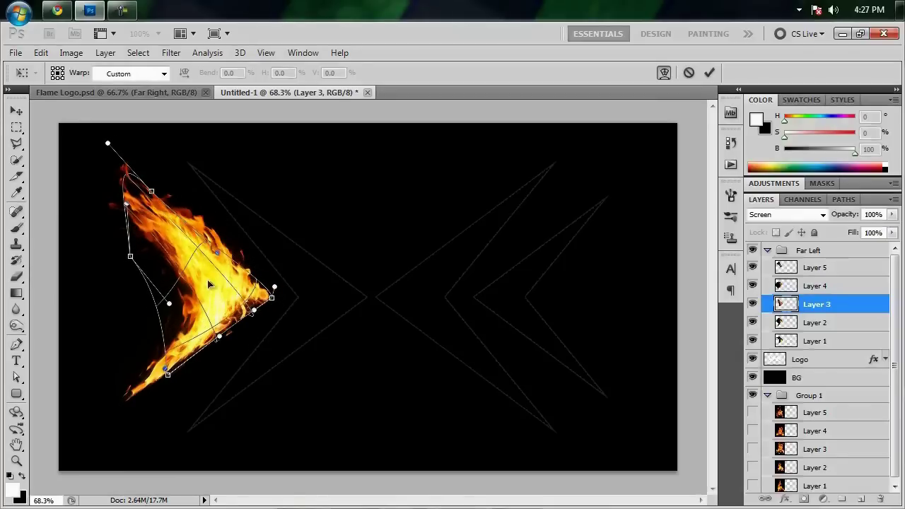
pyautogui.press('Return')
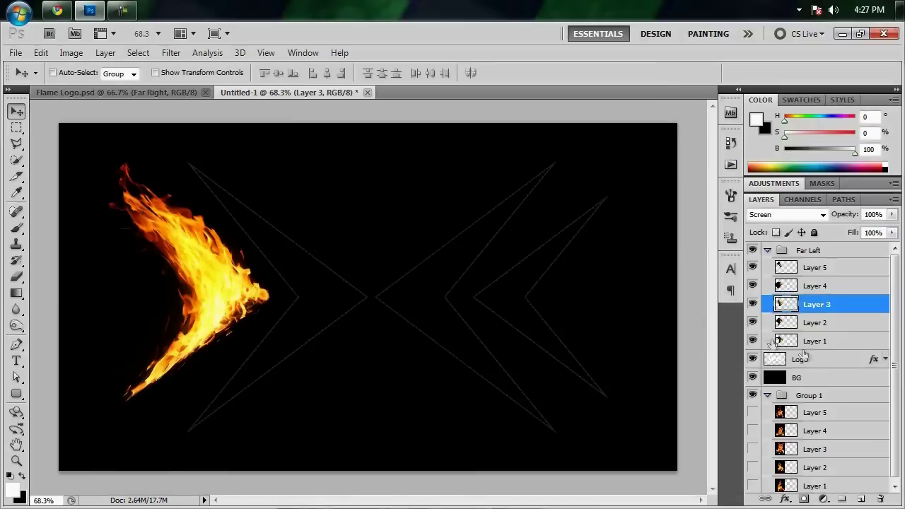
# Step: Hide Layers 5, 4, 3 and 2 in the Far Left group and select Layer 1
pyautogui.moveTo(753, 268); pyautogui.dragTo(754, 325)
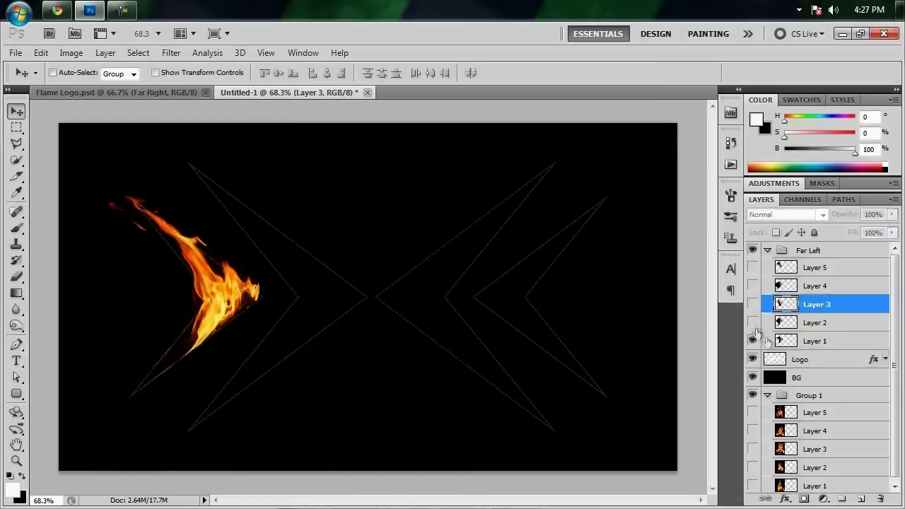
pyautogui.click(808, 341)
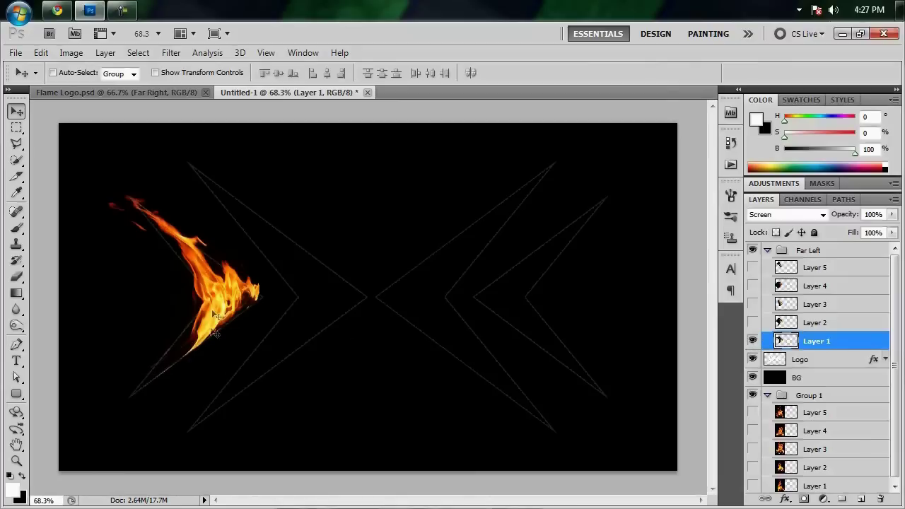
# Step: View Layer 2's flame without Layer 1, then show Layers 1, 2 and 5 together in the Far Left group
pyautogui.click(752, 341)
pyautogui.click(753, 323)
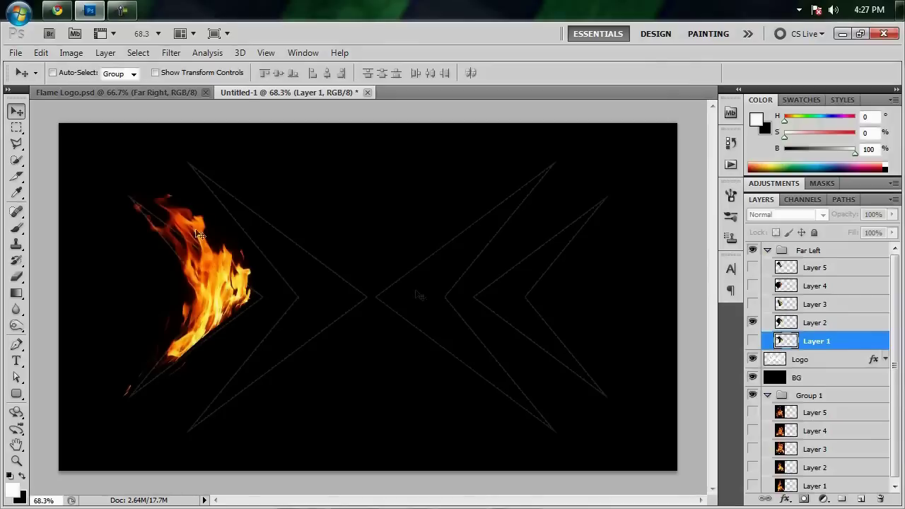
pyautogui.click(752, 341)
pyautogui.hotkey('shift', 'alt', 's')
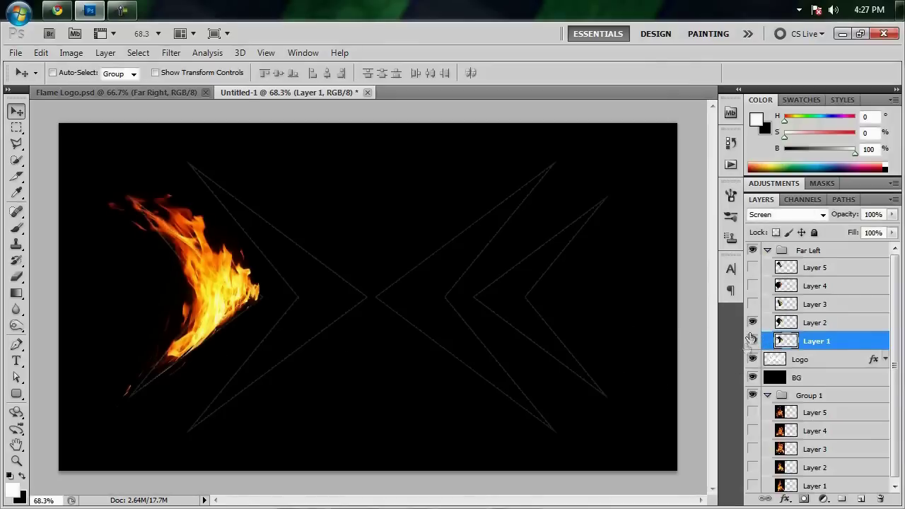
pyautogui.click(752, 267)
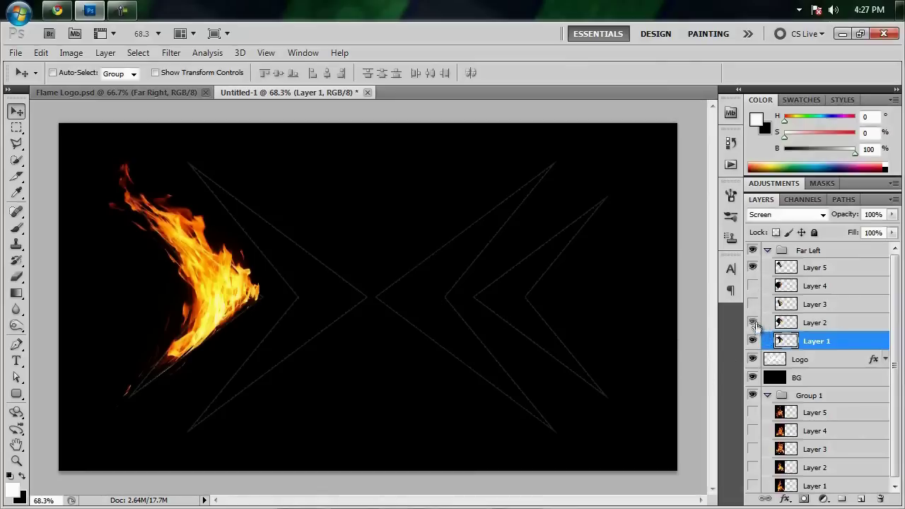
# Step: Compare the far-left flame with and without Layers 1 and 2, and with and without Layer 5
pyautogui.moveTo(752, 322); pyautogui.dragTo(758, 341)
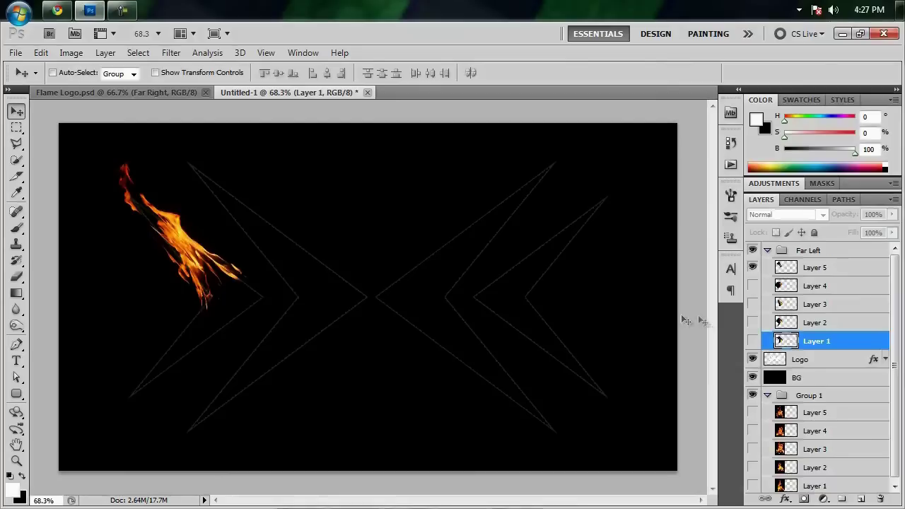
pyautogui.moveTo(760, 341); pyautogui.dragTo(752, 322)
pyautogui.click(752, 268)
pyautogui.click(752, 268)
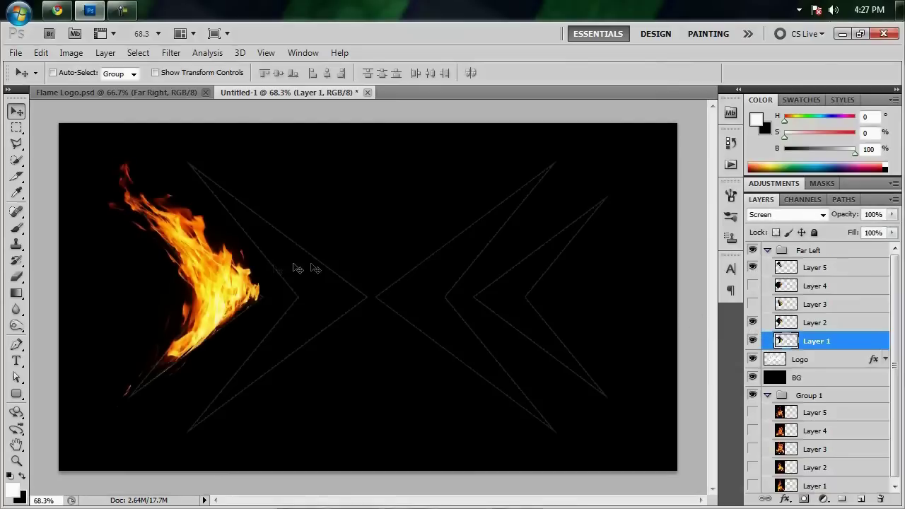
pyautogui.click(752, 268)
pyautogui.click(752, 268)
# Step: Select Layer 4 in the Far Left group and show Layers 4 and 3 so all five flames overlap
pyautogui.click(814, 286)
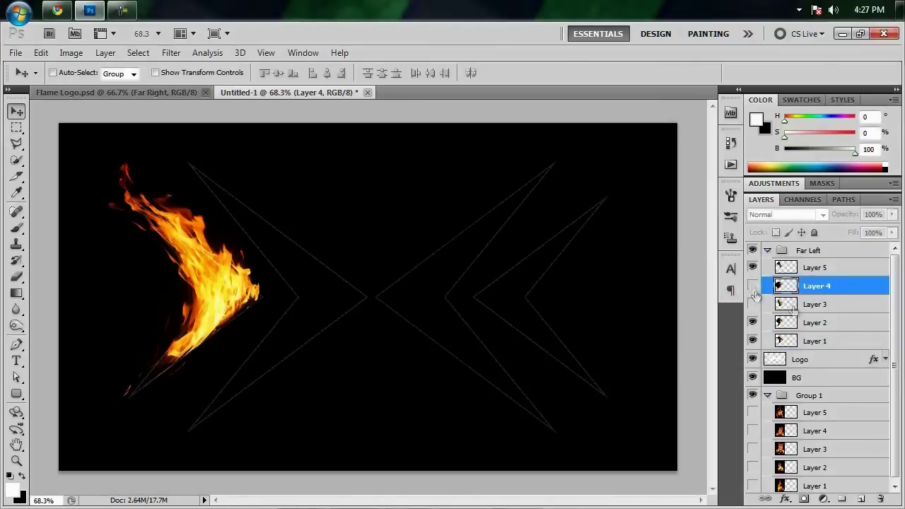
pyautogui.click(753, 286)
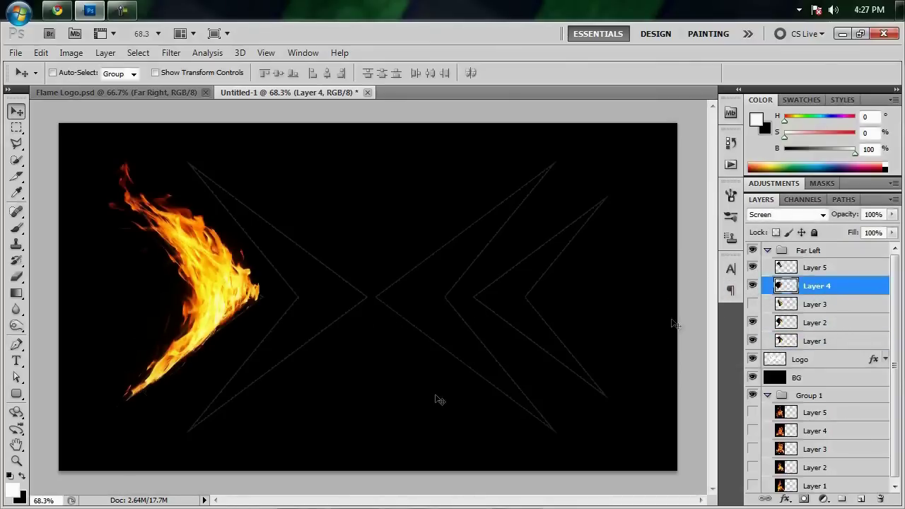
pyautogui.click(754, 286)
pyautogui.click(753, 286)
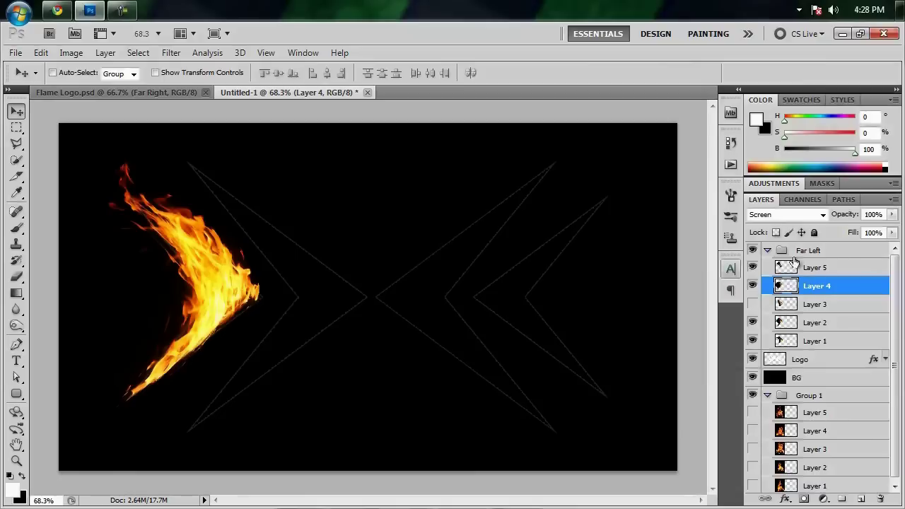
pyautogui.click(752, 304)
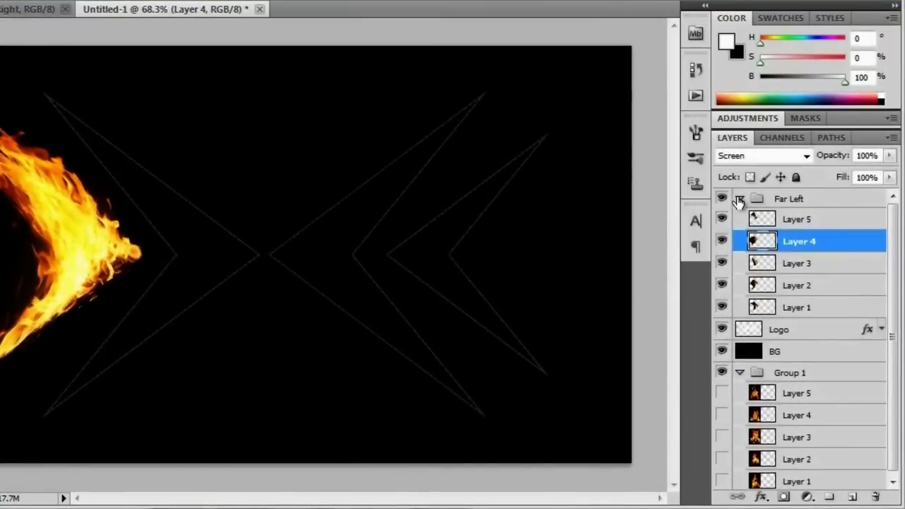
# Step: Collapse the Far Left group, duplicate Group 1 as Center Left, and move the copy above Far Left
pyautogui.click(738, 201)
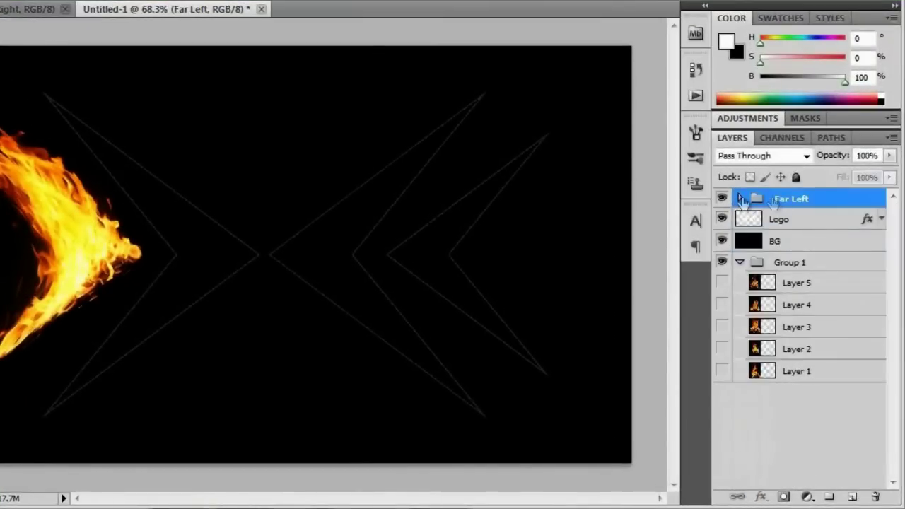
pyautogui.click(795, 268)
pyautogui.rightClick(797, 268)
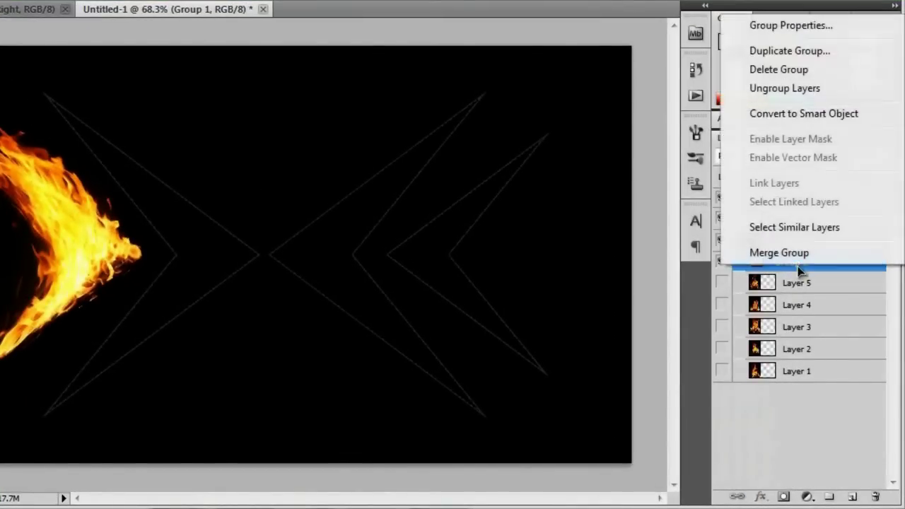
pyautogui.click(800, 51)
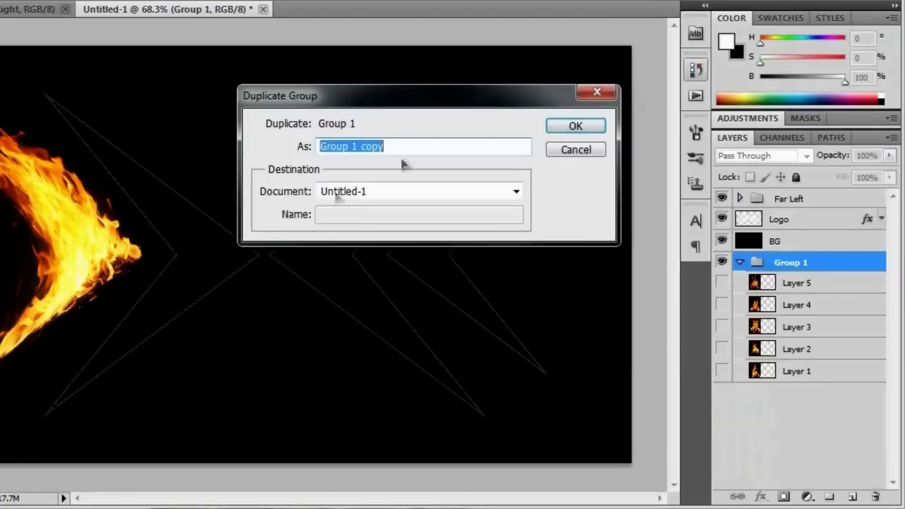
pyautogui.write('Cent')
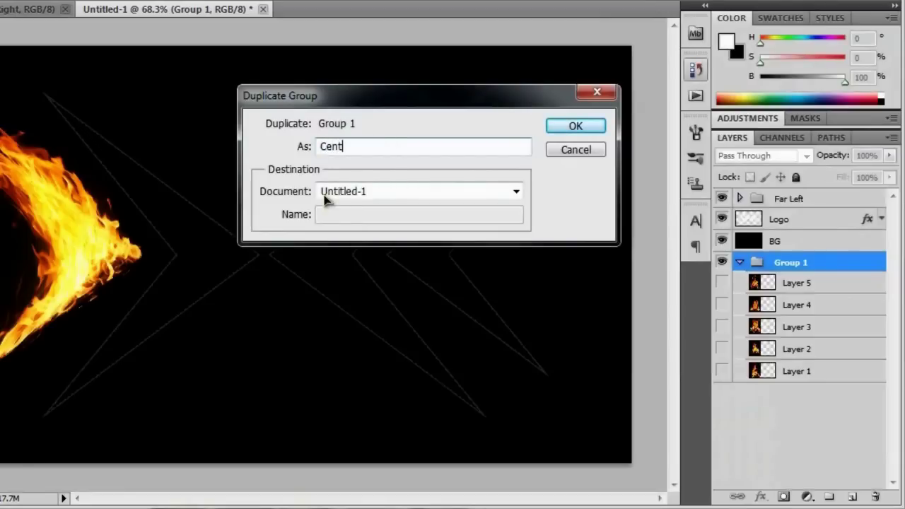
pyautogui.write('er Left')
pyautogui.press('Return')
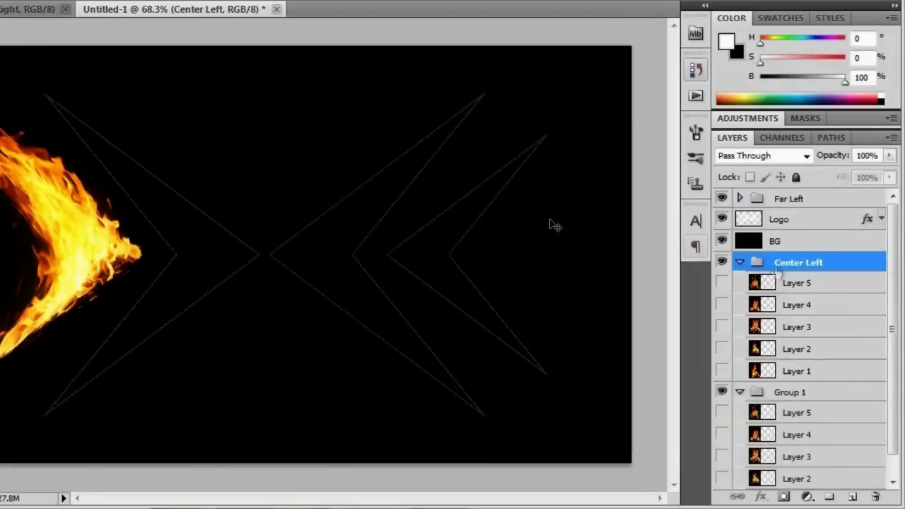
pyautogui.moveTo(832, 268); pyautogui.dragTo(816, 198)
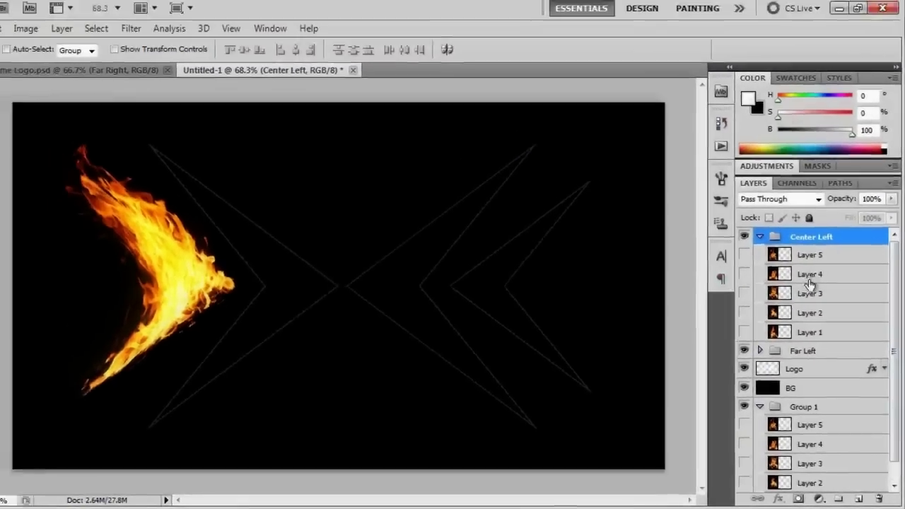
# Step: Show Layer 4 in the Center Left group, scale it to about 64% and rotate it about -36° over the center-left arrow
pyautogui.click(785, 242)
pyautogui.click(752, 286)
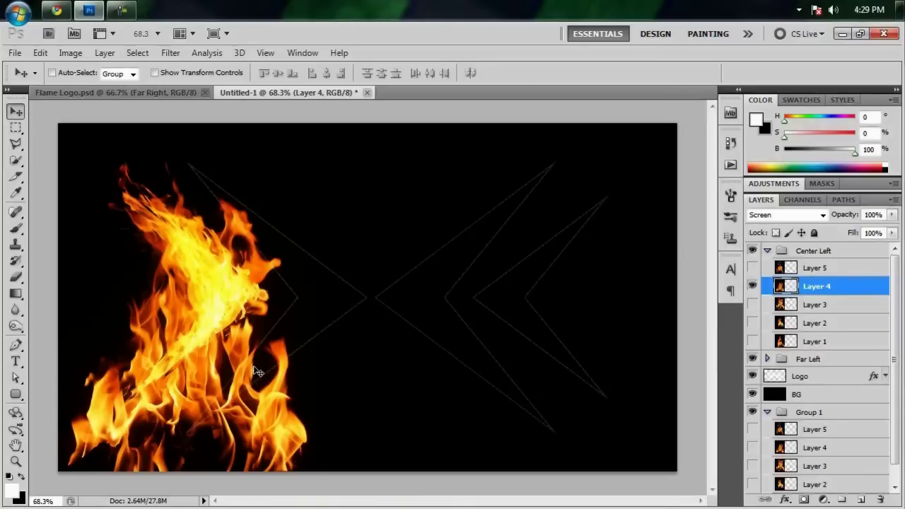
pyautogui.hotkey('ctrl', 't')
pyautogui.moveTo(336, 449); pyautogui.dragTo(396, 335)
pyautogui.moveTo(444, 309); pyautogui.dragTo(394, 313)
# Step: Warp Layer 4's flame so its base follows the center-left arrow's lower arm from the lower end to the tip
pyautogui.rightClick(297, 313)
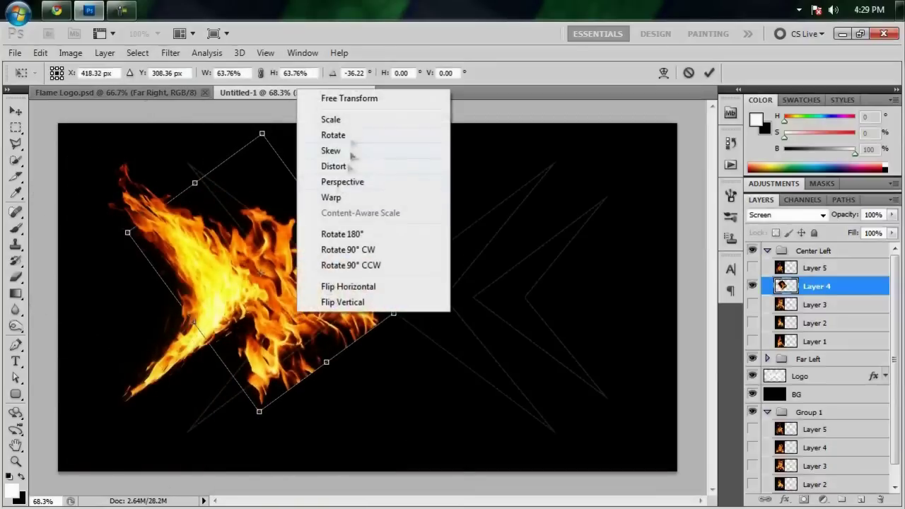
pyautogui.click(339, 197)
pyautogui.moveTo(260, 412); pyautogui.dragTo(230, 408)
pyautogui.moveTo(393, 313); pyautogui.dragTo(371, 299)
pyautogui.moveTo(231, 407); pyautogui.dragTo(189, 437)
pyautogui.moveTo(201, 352)
pyautogui.mouseDown()
pyautogui.moveTo(196, 394)
pyautogui.moveTo(210, 348)
pyautogui.mouseUp()
pyautogui.moveTo(189, 436); pyautogui.dragTo(174, 446)
pyautogui.moveTo(371, 299); pyautogui.dragTo(373, 295)
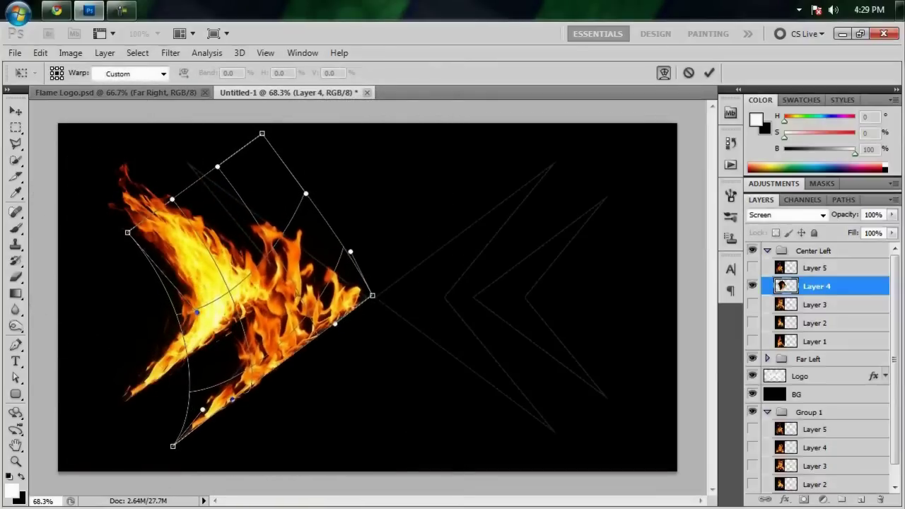
# Step: Bend the inner and upper parts of Layer 4's flame into the center-left arrow shape and apply the warp
pyautogui.moveTo(242, 311); pyautogui.dragTo(272, 301)
pyautogui.moveTo(306, 193); pyautogui.dragTo(270, 163)
pyautogui.moveTo(262, 133); pyautogui.dragTo(250, 124)
pyautogui.moveTo(214, 397); pyautogui.dragTo(241, 367)
pyautogui.moveTo(172, 199); pyautogui.dragTo(153, 212)
pyautogui.moveTo(214, 295); pyautogui.dragTo(227, 274)
pyautogui.moveTo(242, 368); pyautogui.dragTo(352, 313)
pyautogui.press('Return')
# Step: Show Layer 3 in the Center Left group, then rotate, shrink and place its flame over the center-left arrow's upper arm
pyautogui.click(832, 307)
pyautogui.click(752, 304)
pyautogui.hotkey('ctrl', 't')
pyautogui.moveTo(455, 327); pyautogui.dragTo(457, 392)
pyautogui.moveTo(372, 435); pyautogui.dragTo(326, 329)
pyautogui.moveTo(346, 368); pyautogui.dragTo(297, 380)
pyautogui.moveTo(291, 337); pyautogui.dragTo(292, 331)
pyautogui.moveTo(319, 367); pyautogui.dragTo(339, 361)
# Step: Warp Layer 3's flame to stretch along the center-left arrow's upper arm towards its end, and apply the warp
pyautogui.rightClick(299, 283)
pyautogui.click(352, 388)
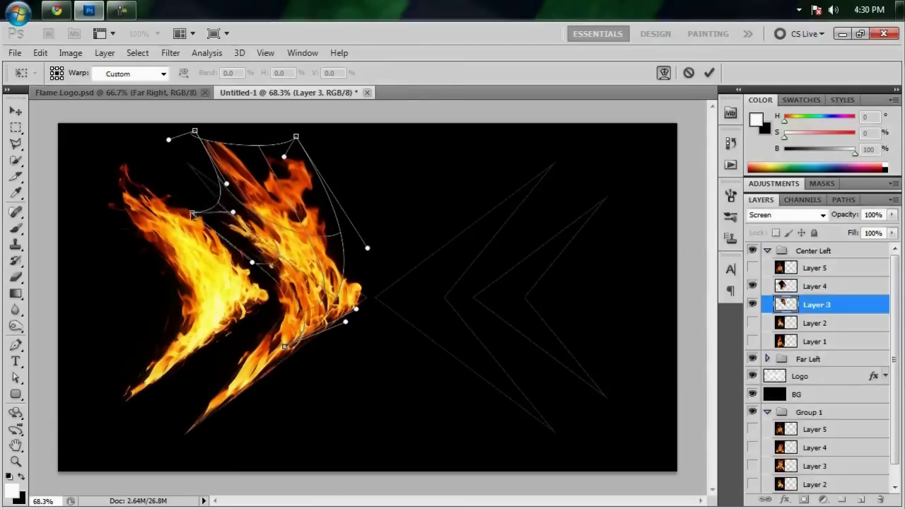
pyautogui.moveTo(195, 130); pyautogui.dragTo(123, 148)
pyautogui.moveTo(277, 169); pyautogui.dragTo(281, 196)
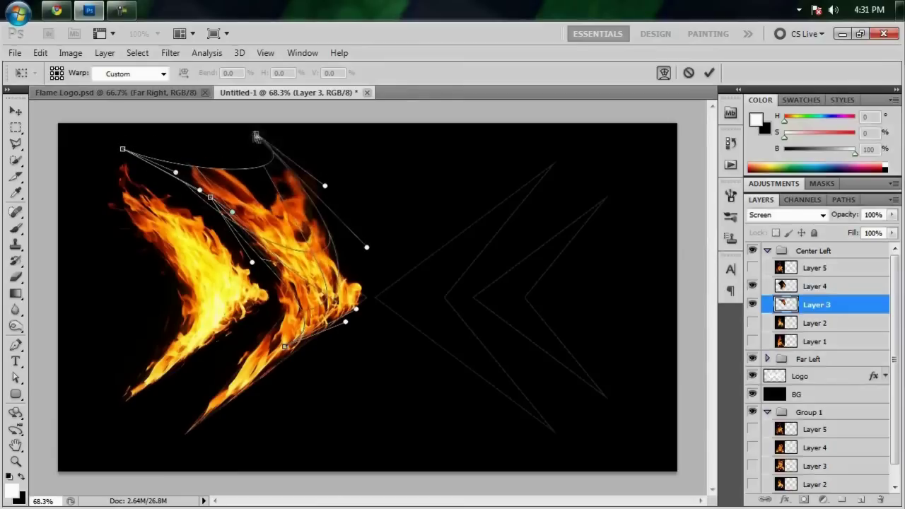
pyautogui.press('Return')
# Step: Show Layer 1 in the Center Left group, then rotate and shrink its flame over the center-left arrow
pyautogui.click(816, 341)
pyautogui.click(752, 341)
pyautogui.hotkey('ctrl', 't')
pyautogui.moveTo(511, 337); pyautogui.dragTo(486, 167)
pyautogui.moveTo(311, 282); pyautogui.dragTo(347, 254)
pyautogui.moveTo(428, 353); pyautogui.dragTo(337, 316)
pyautogui.moveTo(289, 304); pyautogui.dragTo(327, 328)
# Step: Warp Layer 1's flame to follow the center-left arrow's lower arm, tip and upper arm, and apply the warp
pyautogui.rightClick(327, 320)
pyautogui.moveTo(396, 364); pyautogui.dragTo(366, 298)
pyautogui.click(355, 204)
pyautogui.moveTo(263, 395); pyautogui.dragTo(210, 412)
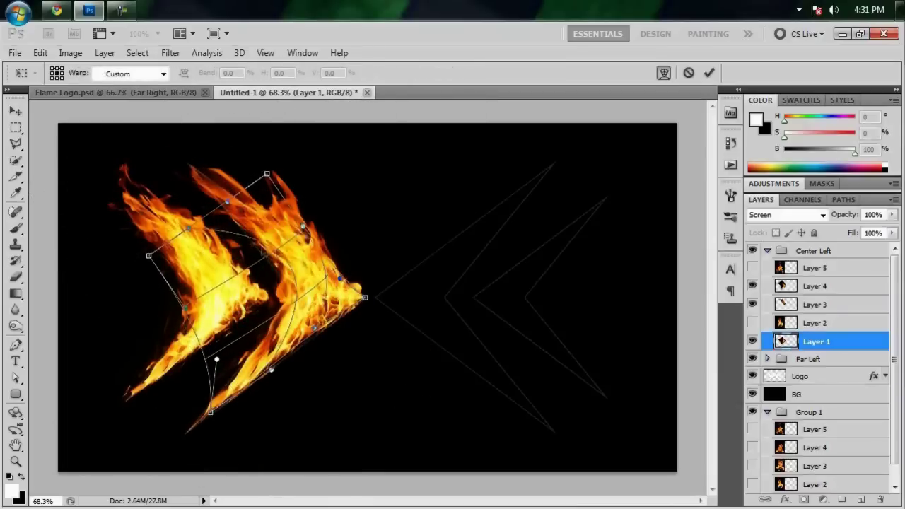
pyautogui.moveTo(190, 202); pyautogui.dragTo(242, 170)
pyautogui.moveTo(172, 163); pyautogui.dragTo(204, 143)
pyautogui.moveTo(186, 309); pyautogui.dragTo(204, 299)
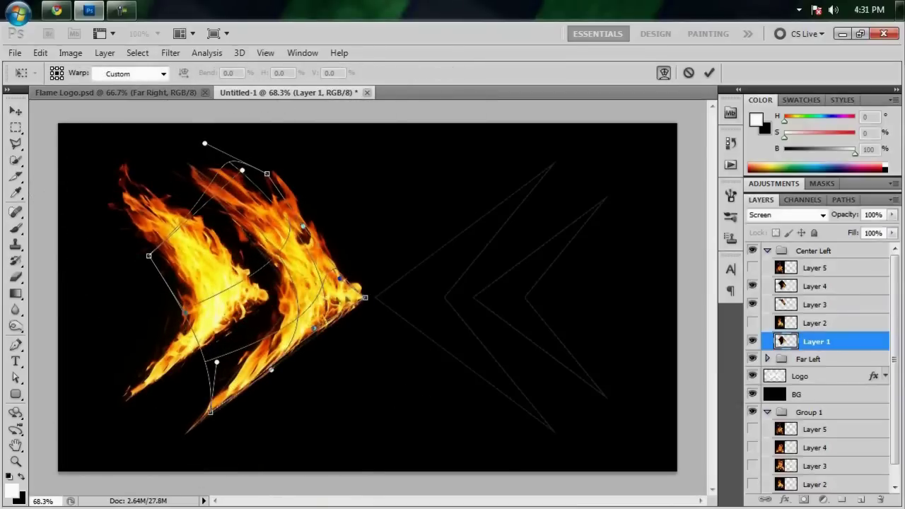
pyautogui.moveTo(365, 297); pyautogui.dragTo(366, 303)
pyautogui.moveTo(315, 333); pyautogui.dragTo(316, 341)
pyautogui.press('Return')
# Step: Show Layer 2 in the Center Left group, scale it to about 42% and rotate it about -37° over the arrow's upper arm
pyautogui.click(834, 327)
pyautogui.click(752, 323)
pyautogui.hotkey('ctrl', 't')
pyautogui.moveTo(332, 480); pyautogui.dragTo(400, 353)
pyautogui.moveTo(282, 332); pyautogui.dragTo(329, 251)
pyautogui.moveTo(444, 278); pyautogui.dragTo(199, 206)
pyautogui.moveTo(135, 192); pyautogui.dragTo(275, 227)
# Step: Warp Layer 2's flame to run from the center-left arrow's tip up to its upper end, and apply the warp
pyautogui.rightClick(275, 226)
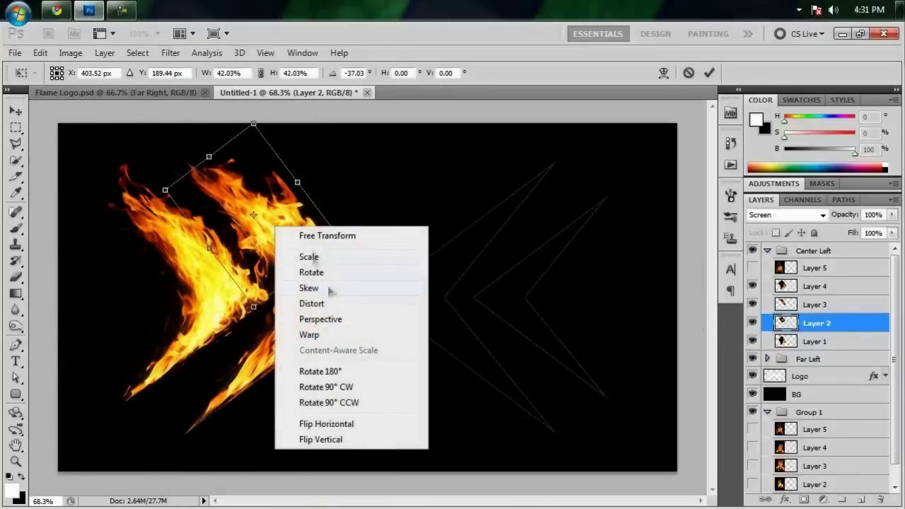
pyautogui.click(309, 335)
pyautogui.moveTo(366, 316); pyautogui.dragTo(391, 343)
pyautogui.moveTo(195, 167); pyautogui.dragTo(165, 141)
pyautogui.moveTo(224, 146)
pyautogui.mouseDown()
pyautogui.moveTo(208, 132)
pyautogui.moveTo(153, 153)
pyautogui.moveTo(255, 152)
pyautogui.moveTo(199, 145)
pyautogui.moveTo(207, 150)
pyautogui.mouseUp()
pyautogui.moveTo(296, 225); pyautogui.dragTo(323, 236)
pyautogui.press('Return')
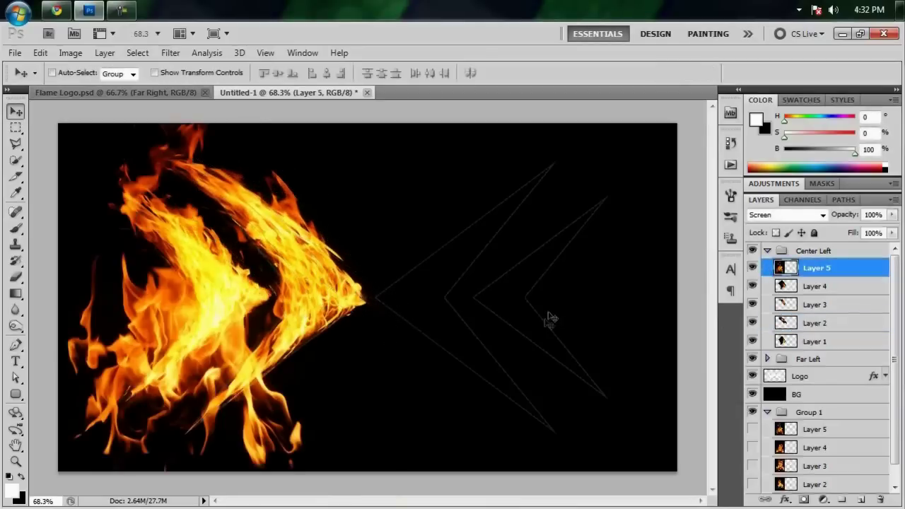
# Step: Rotate and shrink Layer 5's flame over the center-left arrow, warp it along the lower arm and tip, and apply the warp
pyautogui.hotkey('ctrl', 't')
pyautogui.moveTo(71, 191); pyautogui.dragTo(359, 96)
pyautogui.rightClick(359, 96)
pyautogui.click(391, 200)
pyautogui.moveTo(318, 375); pyautogui.dragTo(204, 424)
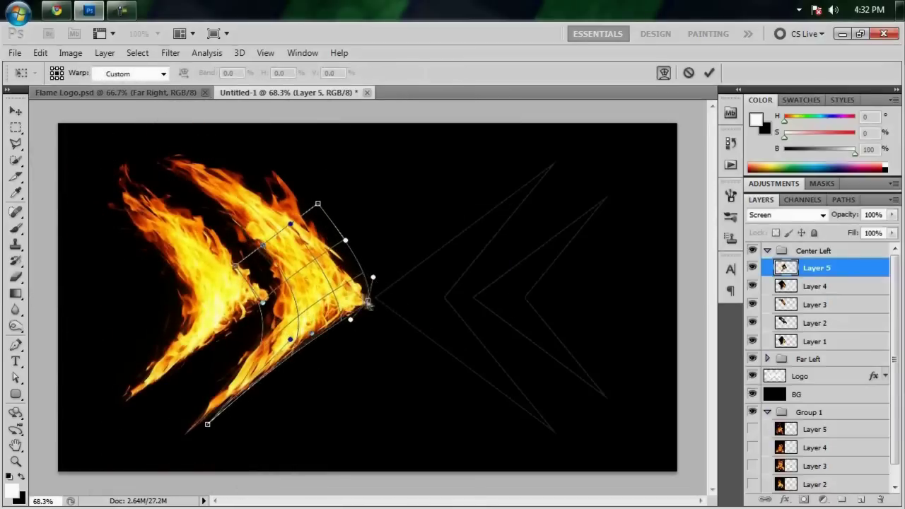
pyautogui.press('Return')
# Step: Collapse the Center Left group, duplicate Group 1 as Center Right, and move the copy to the top of the layer stack
pyautogui.click(767, 251)
pyautogui.rightClick(831, 321)
pyautogui.click(813, 138)
pyautogui.write('Center Right')
pyautogui.press('Return')
pyautogui.moveTo(823, 320); pyautogui.dragTo(825, 247)
# Step: Show Layer 2 in the Center Right group, then move and rotate its flame over the center-right arrow
pyautogui.click(817, 323)
pyautogui.click(752, 323)
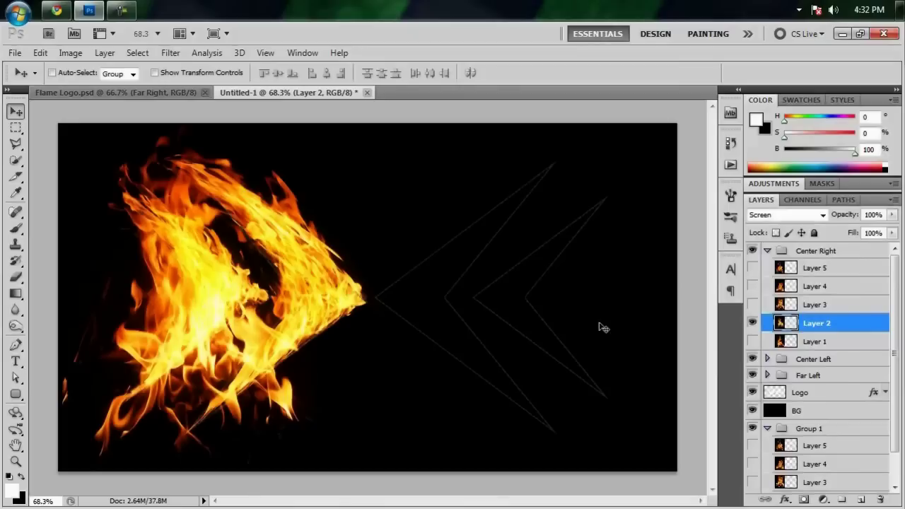
pyautogui.hotkey('ctrl', 't')
pyautogui.moveTo(212, 304); pyautogui.dragTo(414, 251)
pyautogui.moveTo(530, 113); pyautogui.dragTo(556, 234)
# Step: Warp Layer 2's flame so its base follows the center-right arrow's lower arm from the tip to near the end
pyautogui.rightClick(427, 309)
pyautogui.click(463, 189)
pyautogui.moveTo(406, 369); pyautogui.dragTo(482, 393)
pyautogui.moveTo(316, 289); pyautogui.dragTo(372, 297)
pyautogui.moveTo(397, 218); pyautogui.dragTo(414, 243)
pyautogui.moveTo(472, 262); pyautogui.dragTo(456, 297)
pyautogui.moveTo(455, 338); pyautogui.dragTo(528, 410)
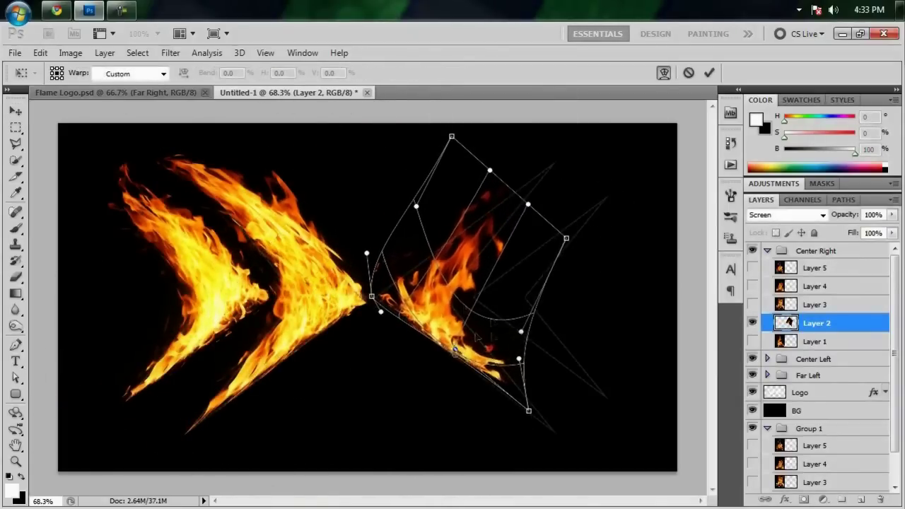
# Step: Pull the top of Layer 2's flame along the center-right arrow's upper arm and apply the warp
pyautogui.moveTo(465, 157); pyautogui.dragTo(503, 155)
pyautogui.moveTo(539, 277); pyautogui.dragTo(519, 276)
pyautogui.moveTo(475, 248); pyautogui.dragTo(483, 233)
pyautogui.moveTo(492, 132); pyautogui.dragTo(581, 135)
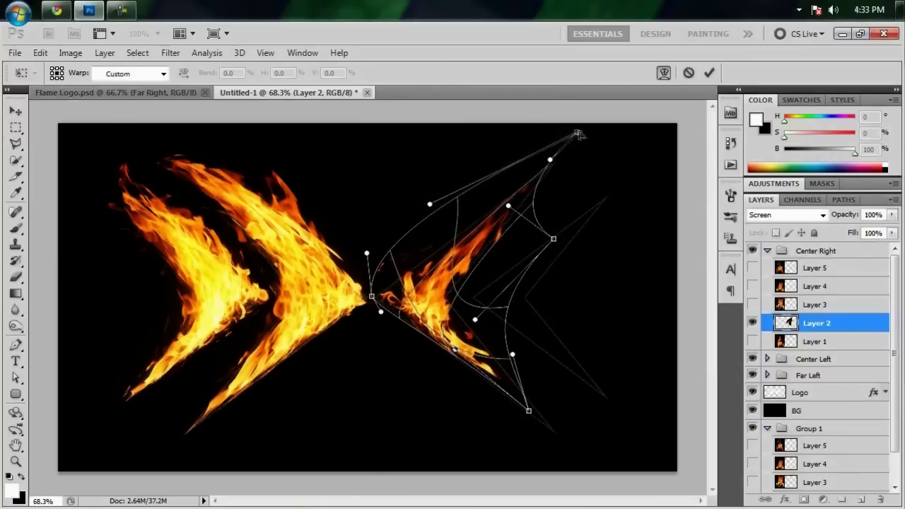
pyautogui.press('Return')
# Step: Show Layer 1 in the Center Right group, then rotate, shrink and place its flame over the center-right arrow
pyautogui.click(803, 339)
pyautogui.click(752, 341)
pyautogui.hotkey('ctrl', 't')
pyautogui.moveTo(470, 384); pyautogui.dragTo(307, 446)
pyautogui.moveTo(212, 339); pyautogui.dragTo(512, 248)
pyautogui.moveTo(499, 422); pyautogui.dragTo(492, 304)
pyautogui.moveTo(495, 234); pyautogui.dragTo(466, 293)
# Step: Warp Layer 1's flame to fill the center-right arrow's tip and both arms, and apply the warp
pyautogui.rightClick(460, 278)
pyautogui.click(495, 395)
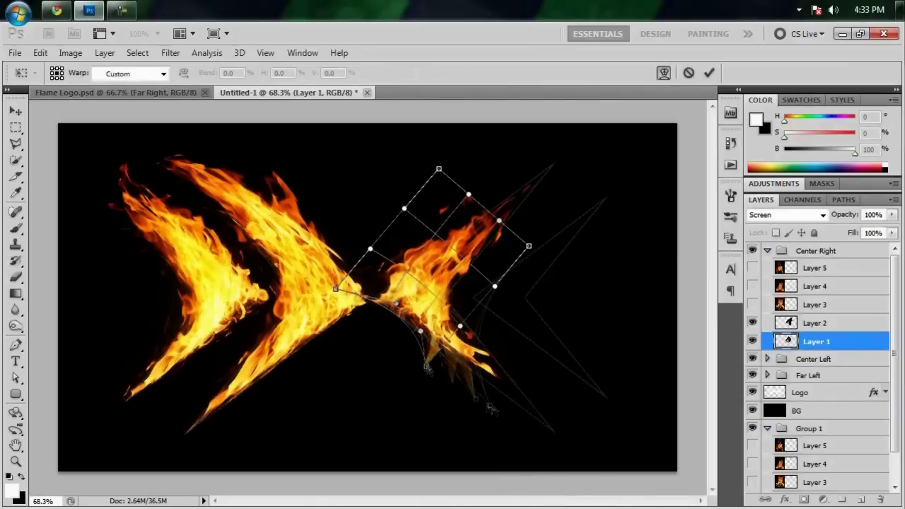
pyautogui.moveTo(404, 209); pyautogui.dragTo(430, 206)
pyautogui.moveTo(370, 249); pyautogui.dragTo(406, 248)
pyautogui.moveTo(336, 290); pyautogui.dragTo(340, 288)
pyautogui.moveTo(424, 329); pyautogui.dragTo(417, 331)
pyautogui.moveTo(439, 169); pyautogui.dragTo(590, 81)
pyautogui.moveTo(580, 117); pyautogui.dragTo(491, 173)
pyautogui.moveTo(438, 234); pyautogui.dragTo(398, 306)
pyautogui.press('Return')
pyautogui.click(816, 305)
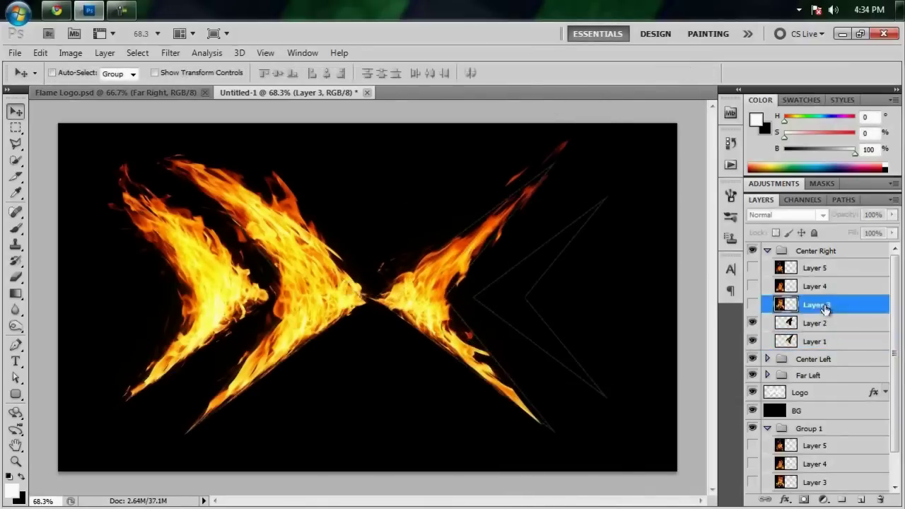
pyautogui.click(751, 305)
pyautogui.click(752, 304)
# Step: Show Layer 4 in the Center Right group, then rotate, shrink and place its flame over the center-right arrow's upper arm
pyautogui.click(828, 286)
pyautogui.click(752, 286)
pyautogui.hotkey('ctrl', 't')
pyautogui.moveTo(367, 141); pyautogui.dragTo(422, 247)
pyautogui.moveTo(233, 304); pyautogui.dragTo(500, 281)
pyautogui.moveTo(655, 188); pyautogui.dragTo(545, 237)
pyautogui.moveTo(555, 381); pyautogui.dragTo(617, 228)
pyautogui.moveTo(544, 311); pyautogui.dragTo(462, 242)
pyautogui.moveTo(523, 276); pyautogui.dragTo(513, 297)
pyautogui.moveTo(462, 253); pyautogui.dragTo(471, 232)
# Step: Warp Layer 4's flame along the center-right arrow's upper arm, stretching it to the arm's end, and apply the warp
pyautogui.rightClick(472, 232)
pyautogui.click(505, 341)
pyautogui.moveTo(412, 124); pyautogui.dragTo(610, 121)
pyautogui.moveTo(525, 231); pyautogui.dragTo(555, 168)
pyautogui.moveTo(498, 259); pyautogui.dragTo(485, 242)
pyautogui.moveTo(443, 317)
pyautogui.mouseDown()
pyautogui.moveTo(433, 321)
pyautogui.moveTo(436, 309)
pyautogui.mouseUp()
pyautogui.moveTo(512, 154); pyautogui.dragTo(492, 179)
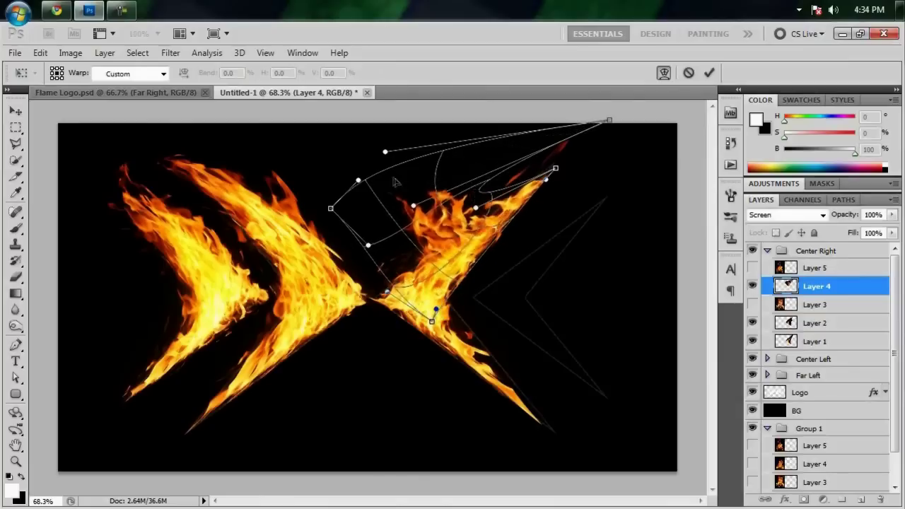
pyautogui.moveTo(381, 172); pyautogui.dragTo(463, 132)
pyautogui.moveTo(404, 271); pyautogui.dragTo(380, 289)
pyautogui.moveTo(481, 127); pyautogui.dragTo(550, 117)
pyautogui.moveTo(609, 120); pyautogui.dragTo(673, 125)
pyautogui.press('Return')
# Step: Show Layer 5 in the Center Right group, then rotate, shrink and place its flame over the center-right arrow's lower half
pyautogui.click(806, 268)
pyautogui.click(752, 267)
pyautogui.hotkey('ctrl', 't')
pyautogui.moveTo(212, 296); pyautogui.dragTo(503, 284)
pyautogui.moveTo(625, 106); pyautogui.dragTo(597, 265)
pyautogui.moveTo(527, 320); pyautogui.dragTo(539, 320)
pyautogui.moveTo(581, 390); pyautogui.dragTo(590, 382)
pyautogui.moveTo(530, 311); pyautogui.dragTo(540, 326)
# Step: Warp Layer 5's flame down along the center-right arrow's lower arm to the arm's end
pyautogui.rightClick(564, 311)
pyautogui.click(594, 198)
pyautogui.moveTo(494, 418); pyautogui.dragTo(571, 448)
pyautogui.moveTo(577, 320); pyautogui.dragTo(533, 343)
pyautogui.moveTo(548, 392); pyautogui.dragTo(515, 396)
pyautogui.moveTo(523, 291); pyautogui.dragTo(469, 272)
pyautogui.moveTo(534, 343); pyautogui.dragTo(497, 305)
pyautogui.moveTo(515, 396); pyautogui.dragTo(551, 406)
pyautogui.moveTo(571, 448); pyautogui.dragTo(574, 450)
pyautogui.moveTo(552, 406); pyautogui.dragTo(557, 417)
# Step: Pull the inner side of Layer 5's flame around the center-right arrow's tip and apply the warp
pyautogui.moveTo(454, 297); pyautogui.dragTo(406, 273)
pyautogui.moveTo(517, 328); pyautogui.dragTo(507, 342)
pyautogui.moveTo(386, 327); pyautogui.dragTo(377, 316)
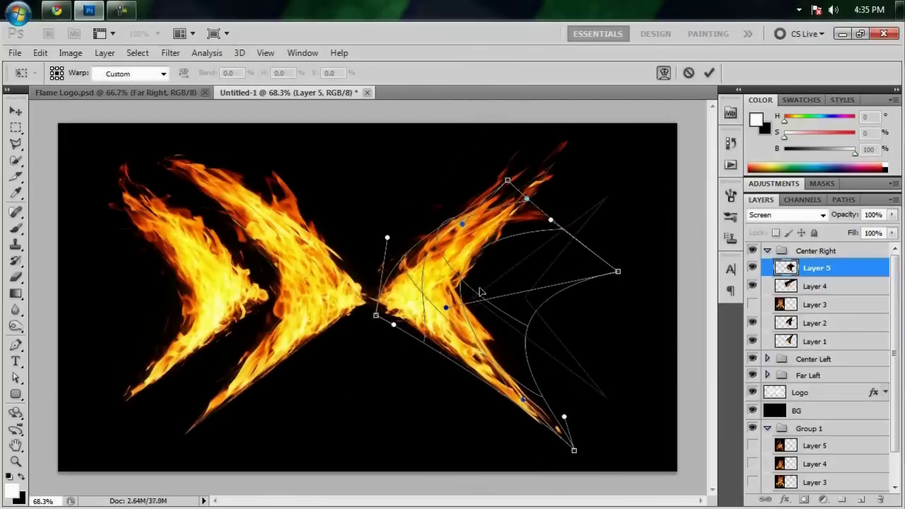
pyautogui.press('Return')
# Step: Show Layer 3 in the Center Right group, then rotate, shrink and place its flame over the center-right arrow's upper arm
pyautogui.click(814, 304)
pyautogui.click(752, 303)
pyautogui.hotkey('ctrl', 't')
pyautogui.moveTo(424, 233); pyautogui.dragTo(402, 311)
pyautogui.moveTo(236, 297); pyautogui.dragTo(453, 240)
pyautogui.moveTo(497, 107); pyautogui.dragTo(452, 145)
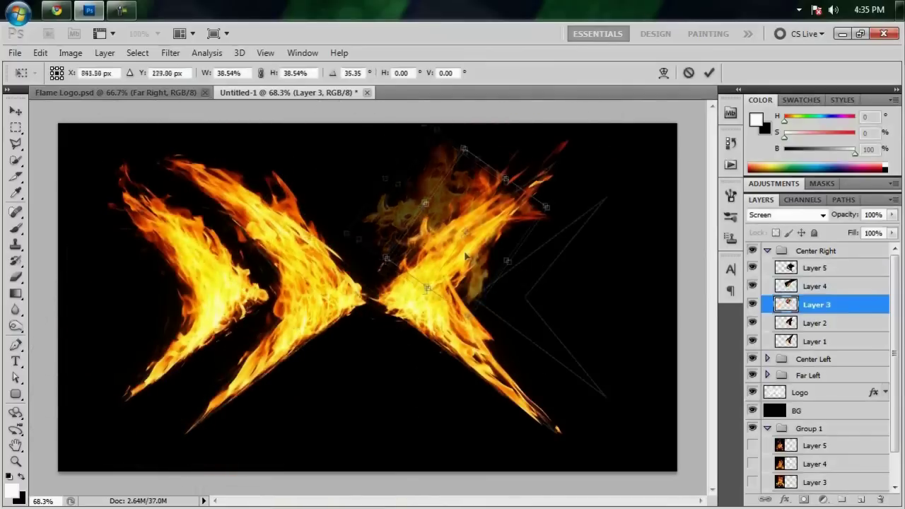
pyautogui.moveTo(446, 205); pyautogui.dragTo(481, 223)
pyautogui.moveTo(615, 291); pyautogui.dragTo(617, 299)
# Step: Warp Layer 3's flame from the center-right arrow's tip up along its upper arm, and apply the warp
pyautogui.rightClick(491, 232)
pyautogui.click(523, 345)
pyautogui.moveTo(477, 299); pyautogui.dragTo(456, 304)
pyautogui.moveTo(397, 237); pyautogui.dragTo(362, 324)
pyautogui.moveTo(480, 131); pyautogui.dragTo(519, 112)
pyautogui.moveTo(560, 194); pyautogui.dragTo(561, 160)
pyautogui.moveTo(521, 112); pyautogui.dragTo(574, 170)
pyautogui.moveTo(525, 143); pyautogui.dragTo(546, 137)
pyautogui.moveTo(459, 277); pyautogui.dragTo(475, 270)
pyautogui.moveTo(550, 160); pyautogui.dragTo(548, 154)
pyautogui.press('Return')
# Step: Collapse the Center Right group, duplicate Group 1 as Far Right, and move the copy to the top of the layer stack
pyautogui.click(767, 250)
pyautogui.rightClick(806, 337)
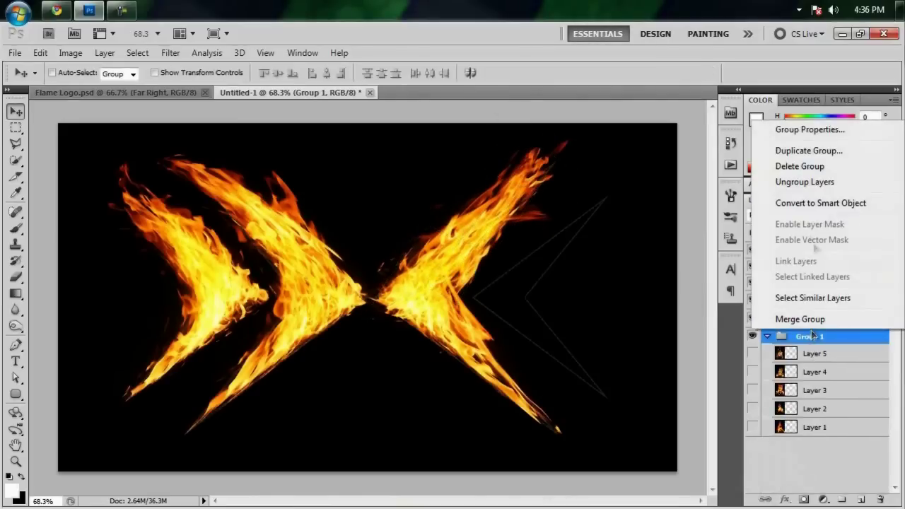
pyautogui.click(792, 149)
pyautogui.write('Far Right')
pyautogui.press('Return')
pyautogui.moveTo(824, 336); pyautogui.dragTo(832, 247)
# Step: Show Layer 2 in the Far Right group, then rotate, shrink and place its flame over the far-right arrow
pyautogui.click(817, 323)
pyautogui.click(752, 323)
pyautogui.hotkey('ctrl', 't')
pyautogui.moveTo(525, 426); pyautogui.dragTo(530, 284)
pyautogui.moveTo(212, 311); pyautogui.dragTo(544, 295)
pyautogui.moveTo(595, 439); pyautogui.dragTo(568, 379)
pyautogui.hotkey('ctrl', 'z')
pyautogui.moveTo(700, 352); pyautogui.dragTo(556, 426)
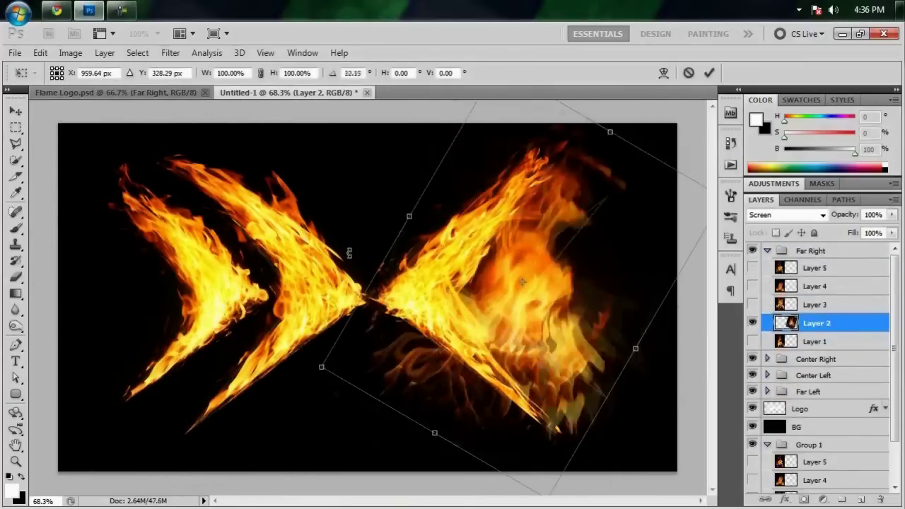
pyautogui.moveTo(323, 367); pyautogui.dragTo(441, 316)
pyautogui.moveTo(515, 318); pyautogui.dragTo(545, 334)
pyautogui.moveTo(594, 381); pyautogui.dragTo(586, 387)
pyautogui.moveTo(550, 346); pyautogui.dragTo(568, 368)
# Step: Warp Layer 2's flame to follow the far-right arrow's tip and both arms, and apply the warp
pyautogui.rightClick(568, 368)
pyautogui.click(614, 255)
pyautogui.moveTo(527, 289); pyautogui.dragTo(509, 277)
pyautogui.moveTo(611, 349); pyautogui.dragTo(567, 309)
pyautogui.moveTo(571, 406); pyautogui.dragTo(605, 420)
pyautogui.moveTo(577, 400); pyautogui.dragTo(609, 413)
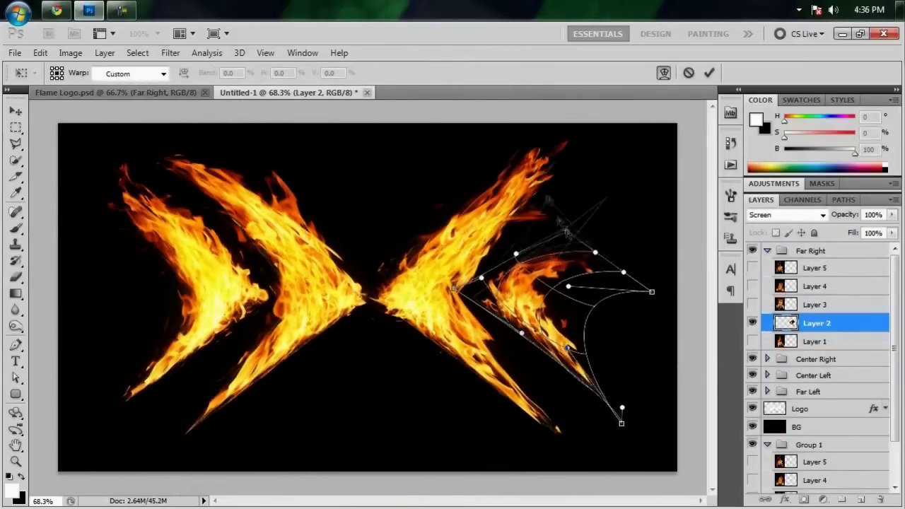
pyautogui.moveTo(652, 292); pyautogui.dragTo(642, 266)
pyautogui.moveTo(568, 286); pyautogui.dragTo(591, 299)
pyautogui.moveTo(640, 266); pyautogui.dragTo(659, 230)
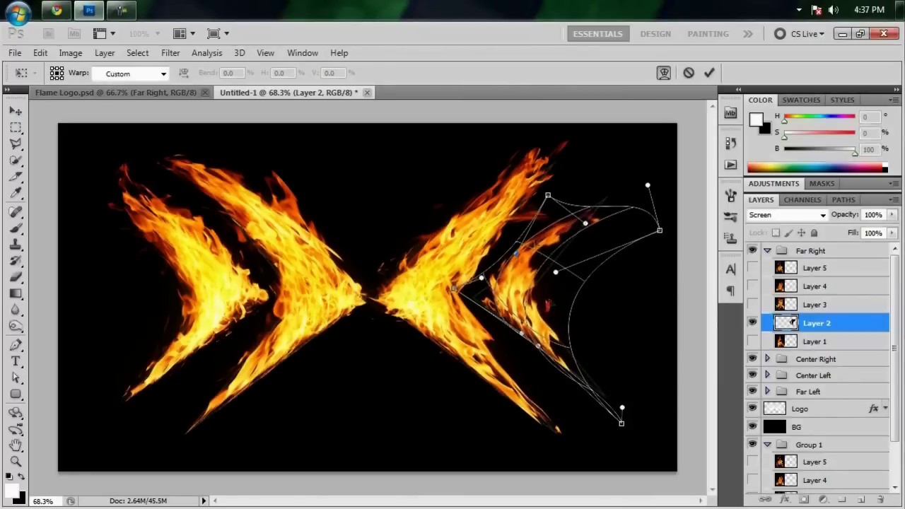
pyautogui.press('Return')
# Step: Show Layer 5 in the Far Right group, then rotate, shrink and place its flame over the far-right arrow
pyautogui.click(845, 269)
pyautogui.click(752, 268)
pyautogui.hotkey('ctrl', 't')
pyautogui.moveTo(339, 424); pyautogui.dragTo(294, 463)
pyautogui.moveTo(212, 319); pyautogui.dragTo(527, 269)
pyautogui.moveTo(580, 460); pyautogui.dragTo(545, 357)
pyautogui.moveTo(577, 345); pyautogui.dragTo(531, 366)
# Step: Warp Layer 5's flame toward the ends of the far-right arrow's upper and lower arms, and apply the warp
pyautogui.rightClick(527, 325)
pyautogui.click(555, 212)
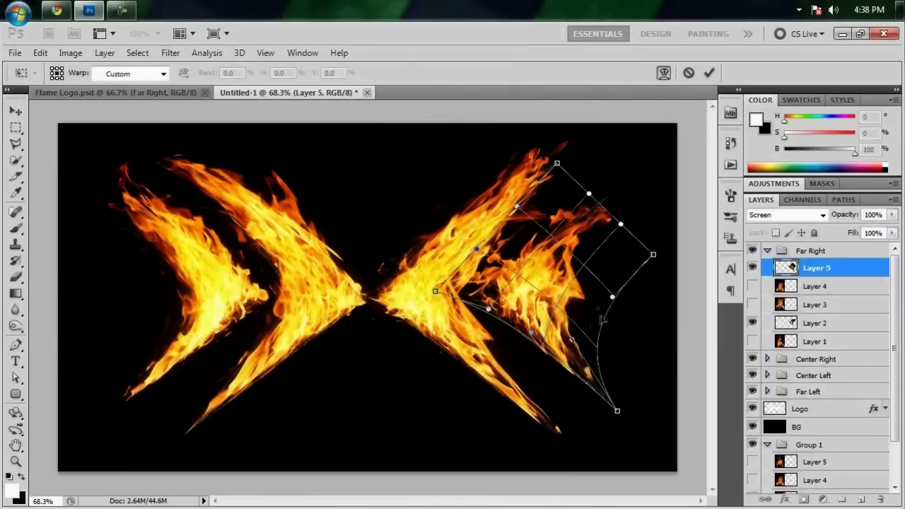
pyautogui.moveTo(557, 163); pyautogui.dragTo(638, 141)
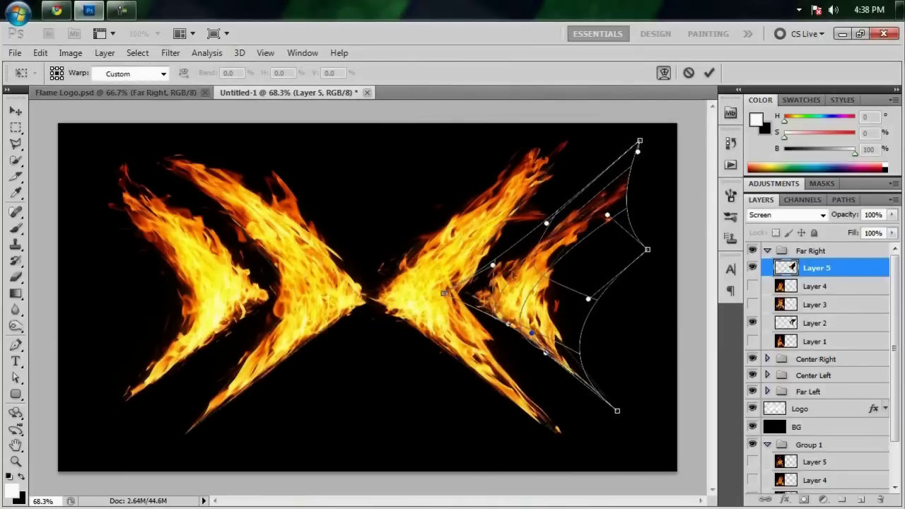
pyautogui.moveTo(623, 414)
pyautogui.mouseDown()
pyautogui.moveTo(640, 425)
pyautogui.moveTo(618, 410)
pyautogui.mouseUp()
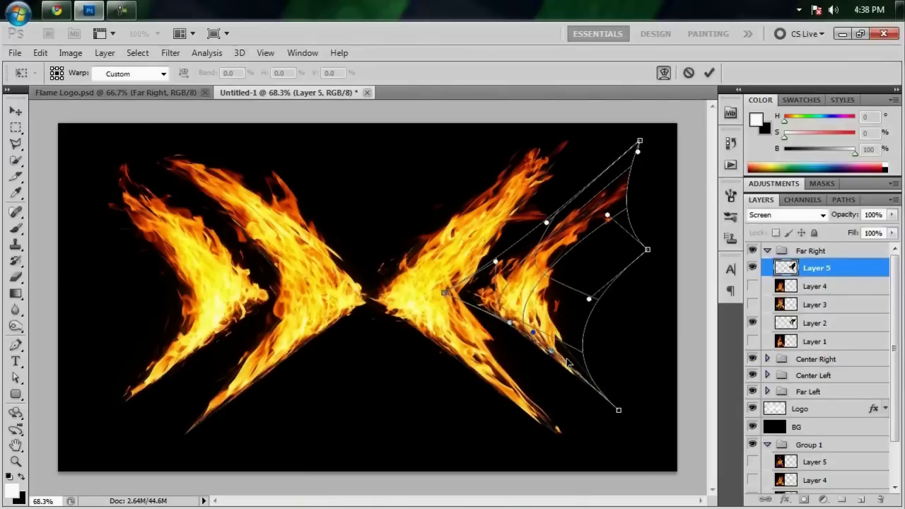
pyautogui.press('Return')
# Step: Show Layer 3 in the Far Right group, then rotate, shrink and place its flame over the far-right arrow
pyautogui.click(825, 287)
pyautogui.click(823, 305)
pyautogui.click(752, 304)
pyautogui.hotkey('ctrl', 't')
pyautogui.moveTo(212, 297); pyautogui.dragTo(488, 269)
pyautogui.moveTo(599, 448); pyautogui.dragTo(471, 380)
pyautogui.moveTo(470, 297); pyautogui.dragTo(557, 305)
# Step: Warp Layer 3's flame to fill the far-right arrow, stretching it down the lower arm, and apply the warp
pyautogui.rightClick(564, 328)
pyautogui.click(594, 213)
pyautogui.moveTo(558, 386); pyautogui.dragTo(581, 339)
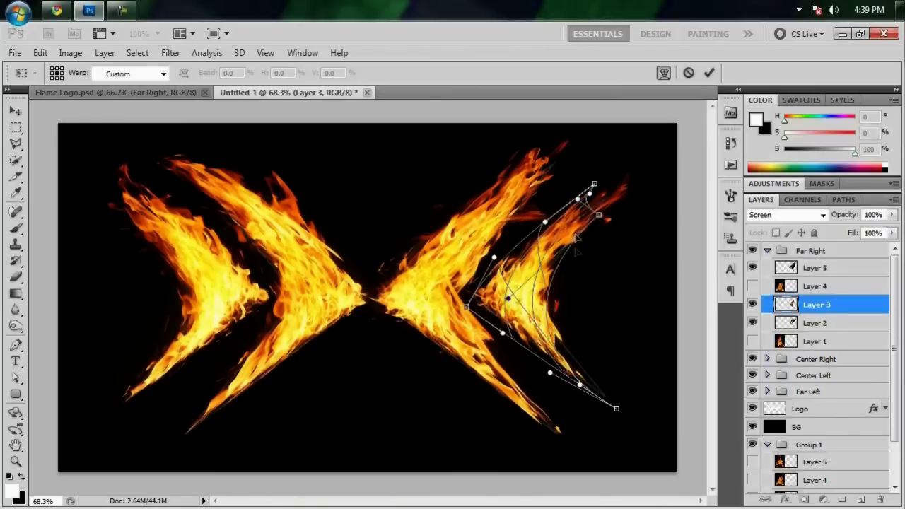
pyautogui.moveTo(627, 404); pyautogui.dragTo(653, 384)
pyautogui.moveTo(550, 372); pyautogui.dragTo(519, 355)
pyautogui.moveTo(615, 409); pyautogui.dragTo(622, 403)
pyautogui.press('Return')
# Step: Show Layer 4 in the Far Right group, then rotate, shrink and place its flame over the far-right arrow's upper arm
pyautogui.click(817, 286)
pyautogui.click(752, 286)
pyautogui.hotkey('ctrl', 't')
pyautogui.moveTo(550, 385); pyautogui.dragTo(455, 240)
pyautogui.moveTo(399, 258); pyautogui.dragTo(602, 224)
pyautogui.moveTo(638, 311); pyautogui.dragTo(646, 306)
pyautogui.moveTo(578, 293); pyautogui.dragTo(574, 275)
# Step: Warp Layer 4's flame from the far-right arrow's tip along its upper arm, and apply the warp
pyautogui.rightClick(576, 252)
pyautogui.click(609, 359)
pyautogui.moveTo(582, 160); pyautogui.dragTo(597, 156)
pyautogui.moveTo(575, 274); pyautogui.dragTo(529, 317)
pyautogui.moveTo(523, 230); pyautogui.dragTo(497, 269)
pyautogui.moveTo(596, 156); pyautogui.dragTo(610, 148)
pyautogui.press('Return')
# Step: Show Layer 1 in the Far Right group, then rotate, shrink and place its flame over the far-right arrow
pyautogui.click(817, 341)
pyautogui.click(752, 341)
pyautogui.hotkey('ctrl', 't')
pyautogui.moveTo(212, 318); pyautogui.dragTo(470, 292)
pyautogui.moveTo(601, 114); pyautogui.dragTo(523, 236)
pyautogui.moveTo(496, 276); pyautogui.dragTo(594, 314)
pyautogui.moveTo(550, 341); pyautogui.dragTo(504, 328)
# Step: Warp Layer 1's flame to fit the far-right arrow's shape, apply the warp, and collapse the Far Right group
pyautogui.rightClick(537, 326)
pyautogui.click(571, 200)
pyautogui.moveTo(522, 359); pyautogui.dragTo(598, 385)
pyautogui.moveTo(439, 306); pyautogui.dragTo(553, 231)
pyautogui.press('Return')
pyautogui.click(806, 250)
pyautogui.click(767, 251)
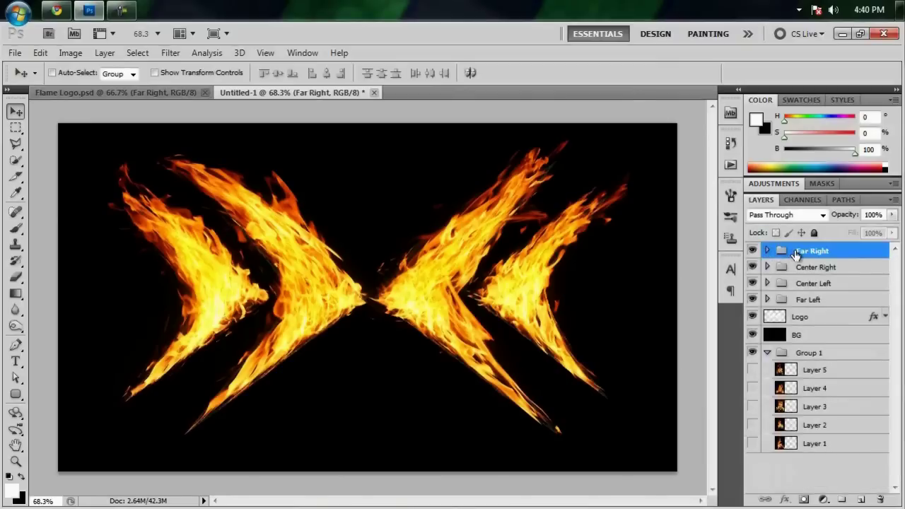